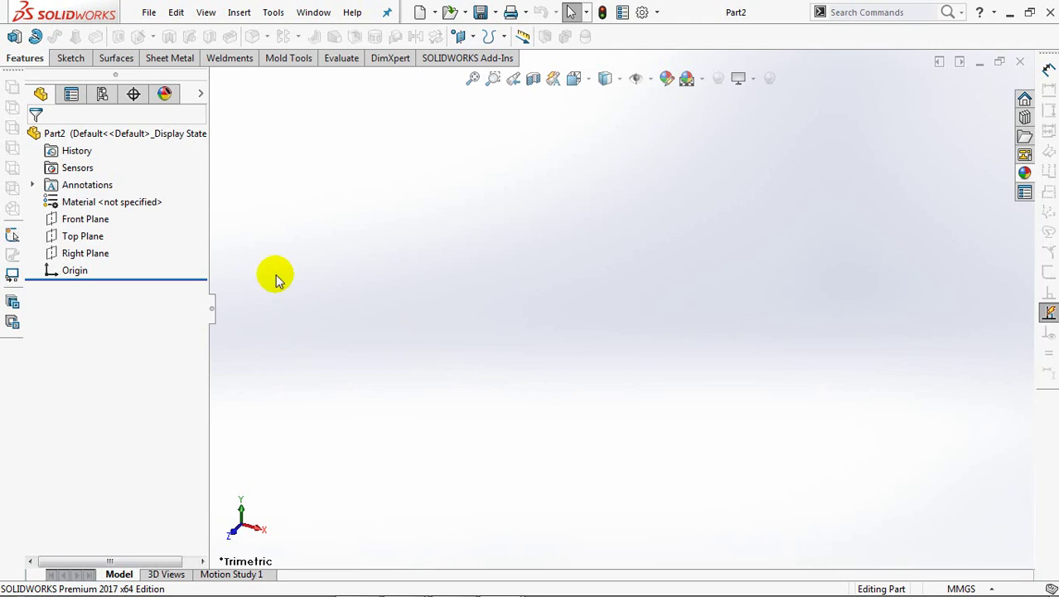
# On the Front Plane, draw a closed stepped profile with an angled chamfer, starting and ending at the origin
pyautogui.click(35, 37)
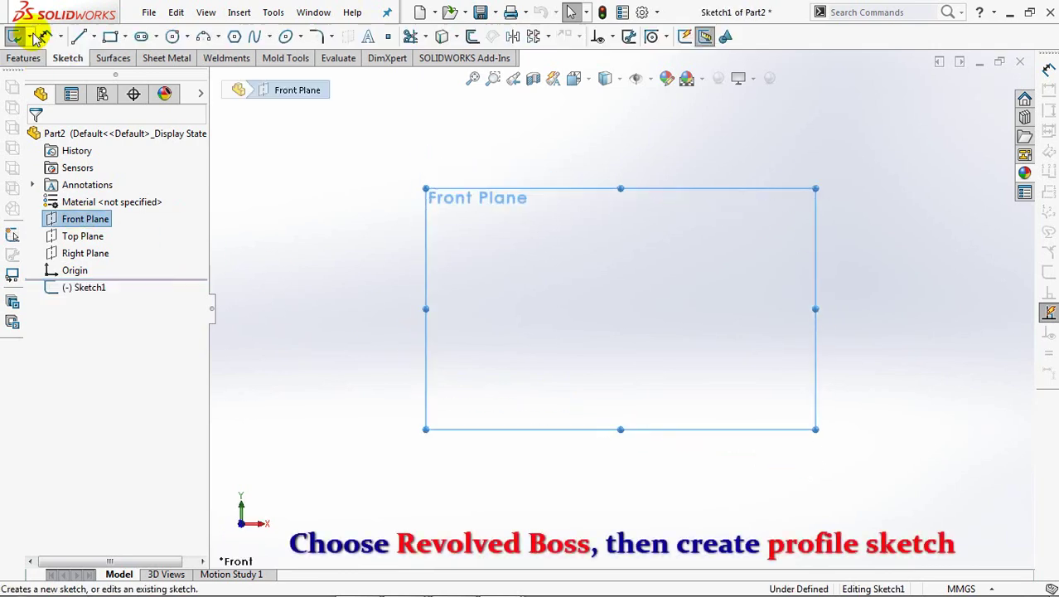
pyautogui.click(78, 37)
pyautogui.click(621, 307)
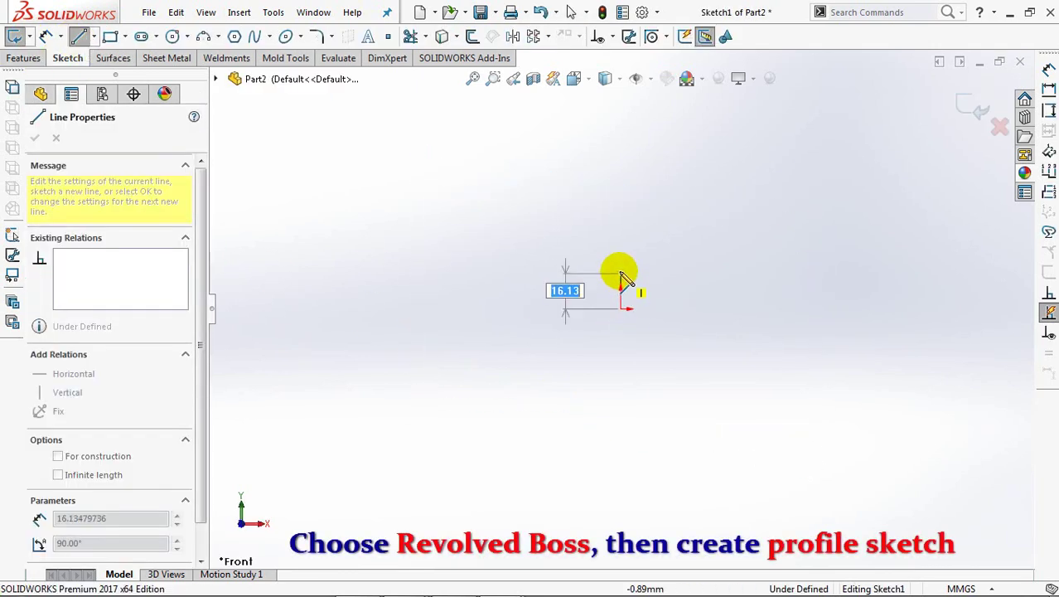
pyautogui.click(622, 272)
pyautogui.click(726, 271)
pyautogui.click(742, 240)
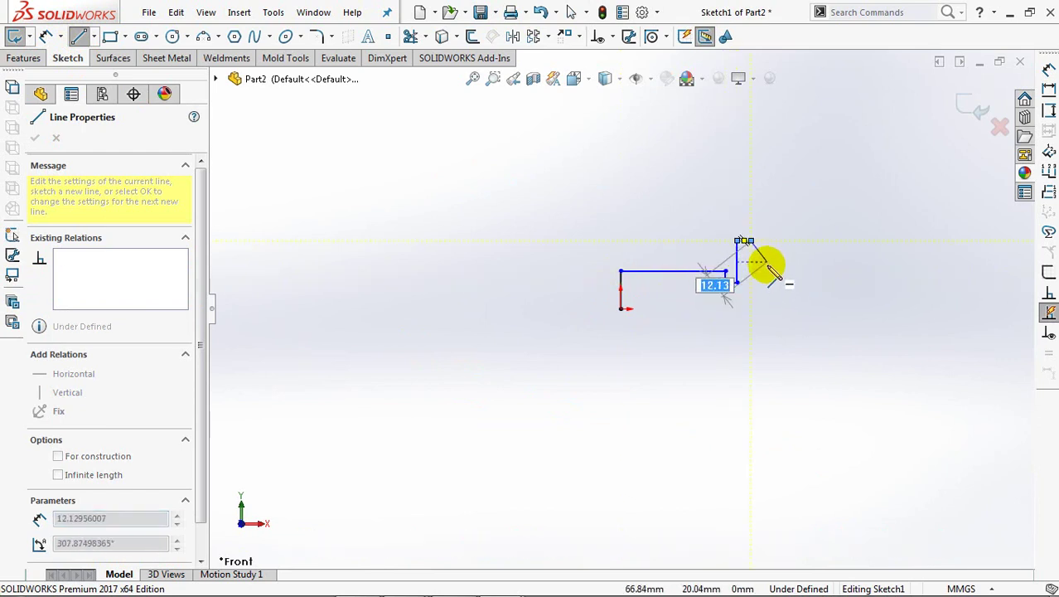
pyautogui.click(767, 261)
pyautogui.click(767, 313)
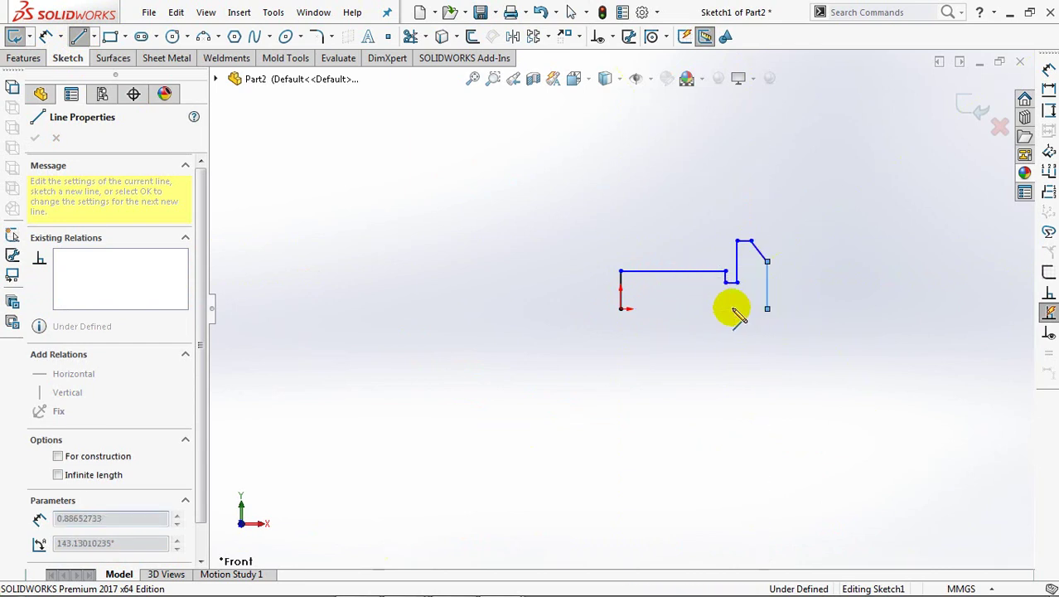
pyautogui.click(621, 308)
pyautogui.rightClick(620, 309)
pyautogui.click(655, 322)
# Make the profile's bottom line a construction centreline and centre the view on the profile
pyautogui.click(655, 308)
pyautogui.click(727, 264)
pyautogui.moveTo(729, 274)
pyautogui.keyDown('ctrl'); pyautogui.mouseDown(button='middle')
pyautogui.moveTo(615, 327)
pyautogui.moveTo(496, 360)
pyautogui.mouseUp(button='middle'); pyautogui.keyUp('ctrl')
pyautogui.scroll(-3, 502, 331)
pyautogui.keyDown('ctrl'); pyautogui.moveTo(508, 303); pyautogui.dragTo(593, 308, button='middle'); pyautogui.keyUp('ctrl')
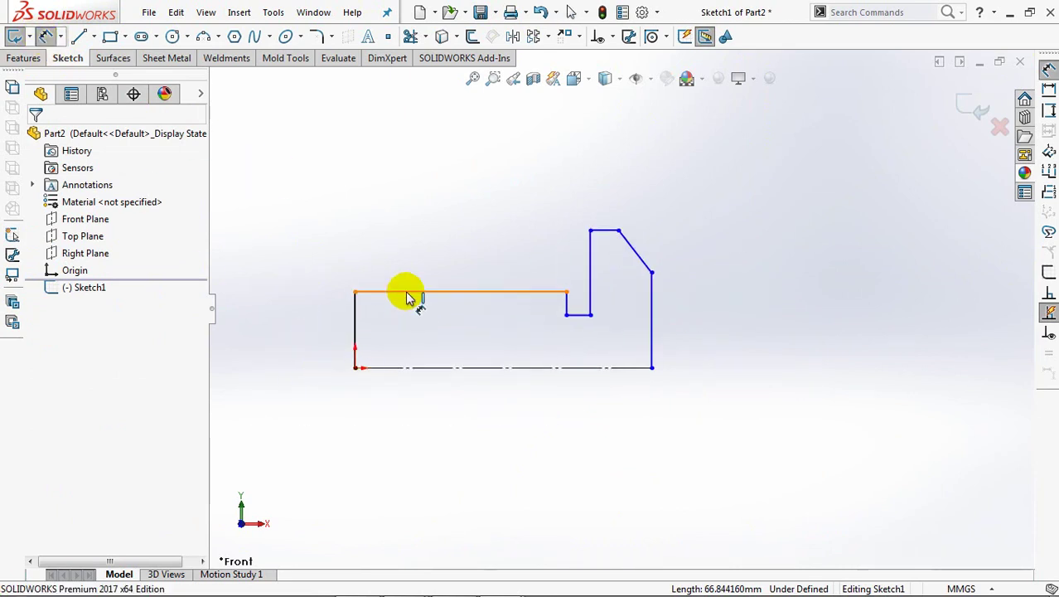
# Dimension the shank diameter to 16 mm and the step diameter to 13 mm
pyautogui.click(409, 291)
pyautogui.click(407, 367)
pyautogui.click(277, 373)
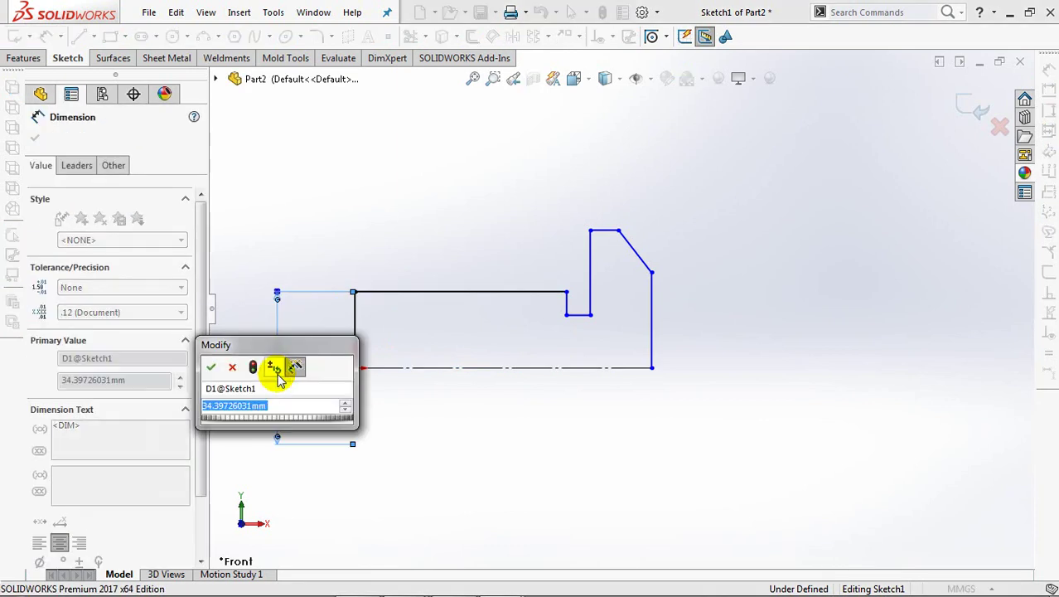
pyautogui.write('16')
pyautogui.click(211, 367)
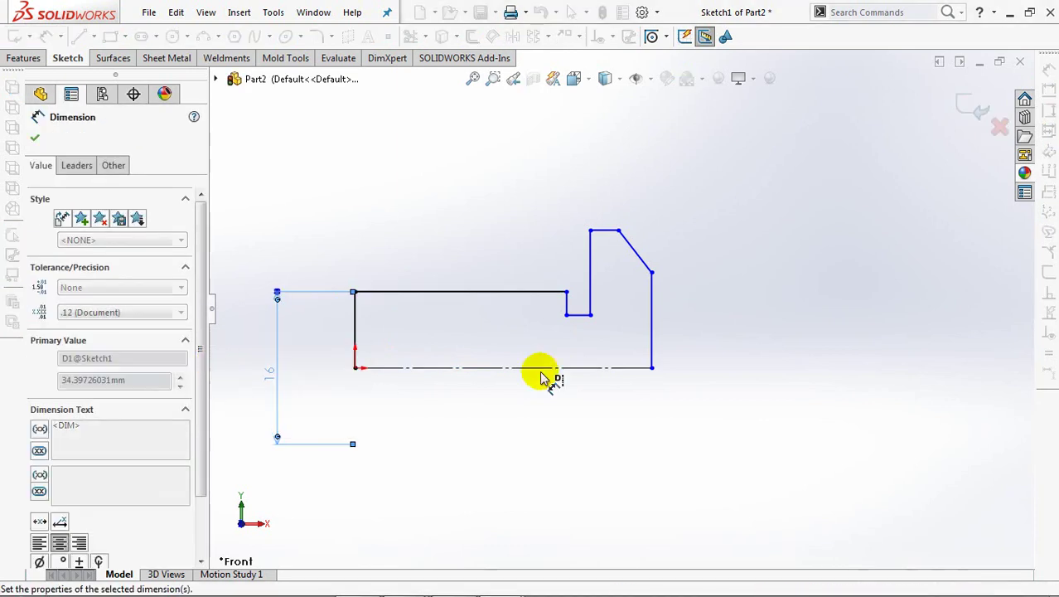
pyautogui.click(580, 316)
pyautogui.click(315, 387)
pyautogui.write('13')
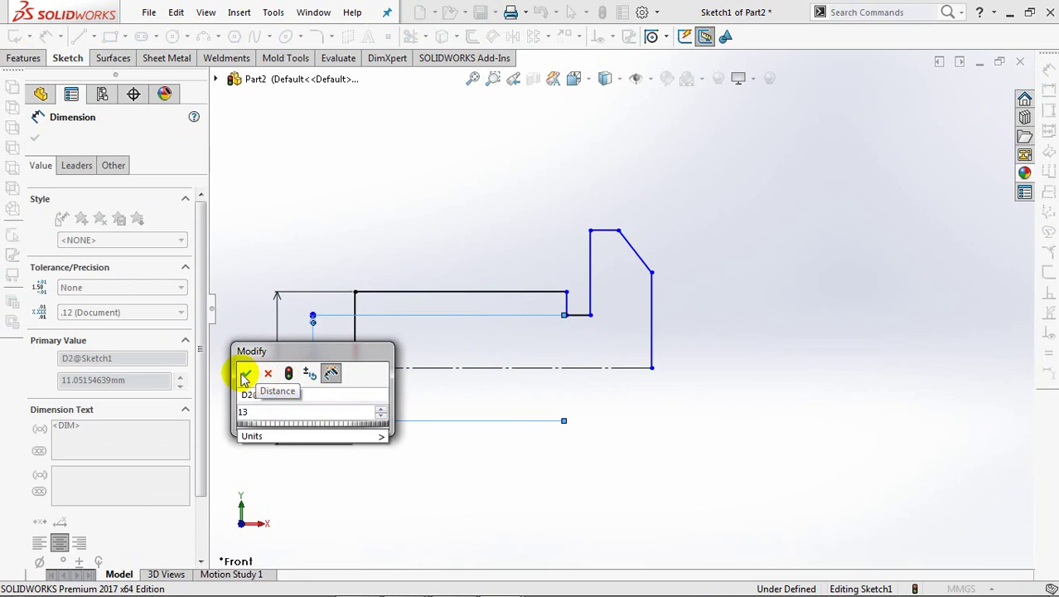
pyautogui.click(246, 377)
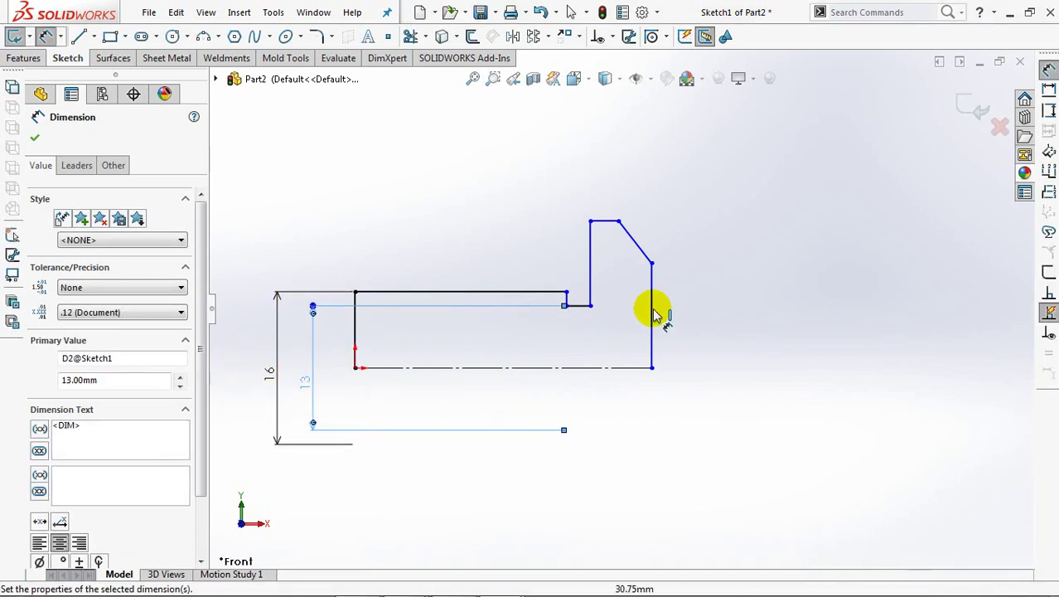
# Dimension the chamfer corner diameter to 18.20 mm and the head diameter to 30 mm
pyautogui.click(653, 264)
pyautogui.click(714, 378)
pyautogui.write('18.2')
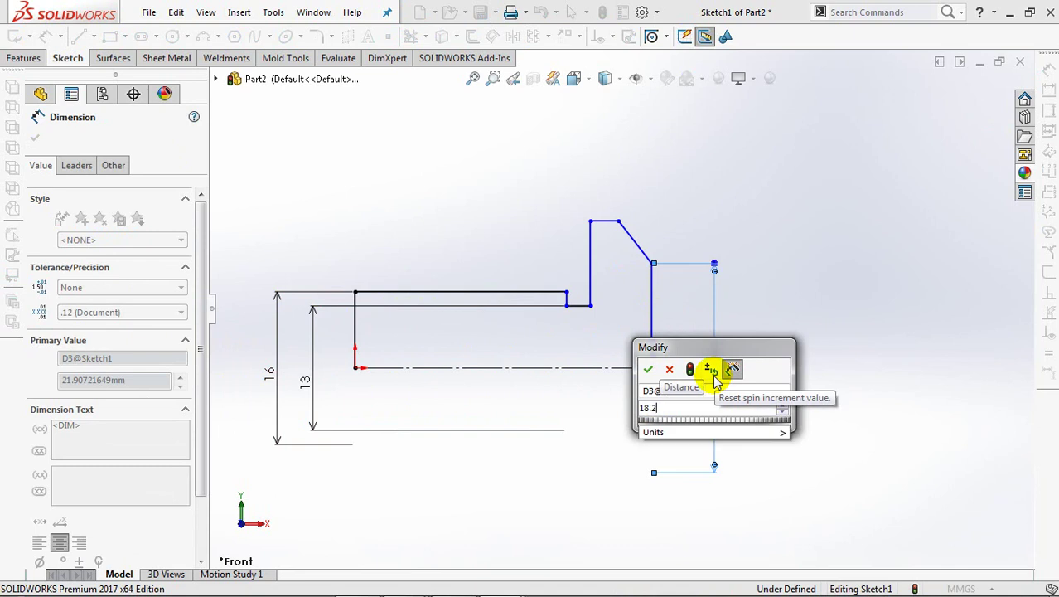
pyautogui.click(647, 369)
pyautogui.click(603, 239)
pyautogui.click(771, 385)
pyautogui.click(705, 370)
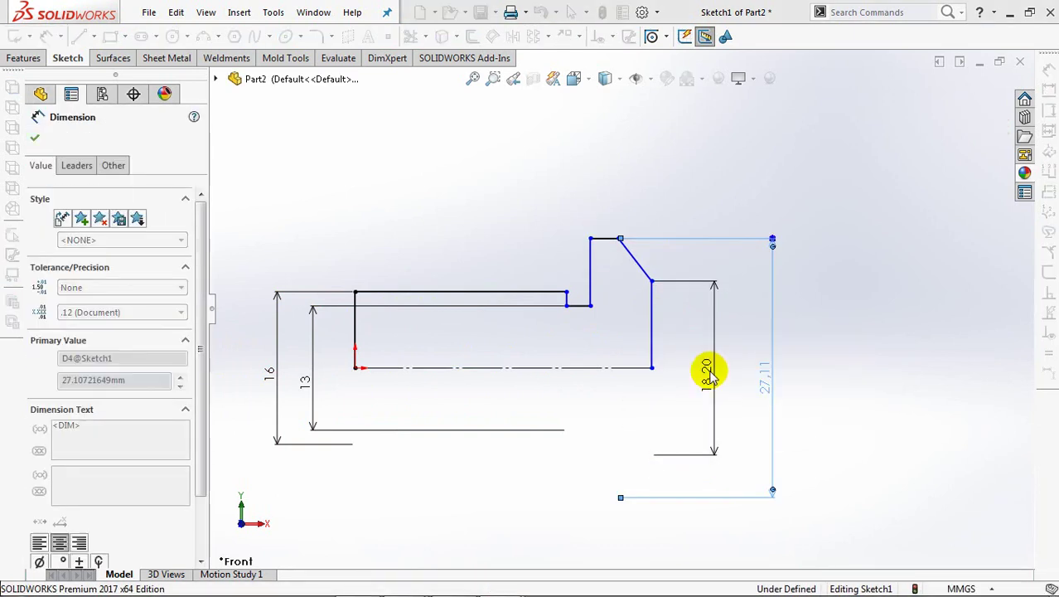
pyautogui.click(687, 155)
# Set the step length to 5 mm and the head width to 11 mm
pyautogui.click(580, 303)
pyautogui.click(580, 220)
pyautogui.write('5')
pyautogui.click(508, 208)
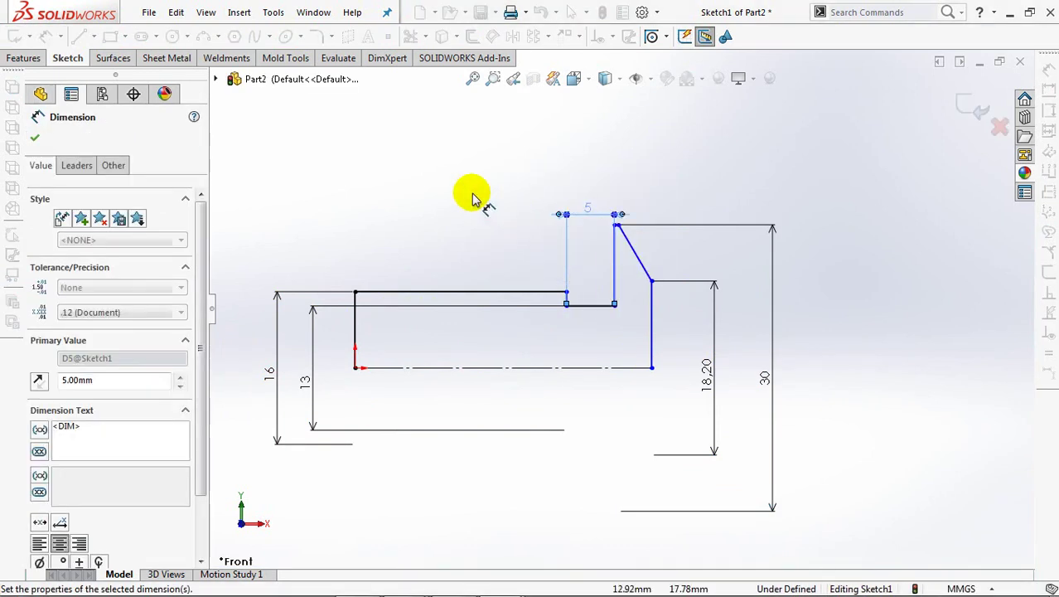
pyautogui.click(473, 199)
pyautogui.click(639, 290)
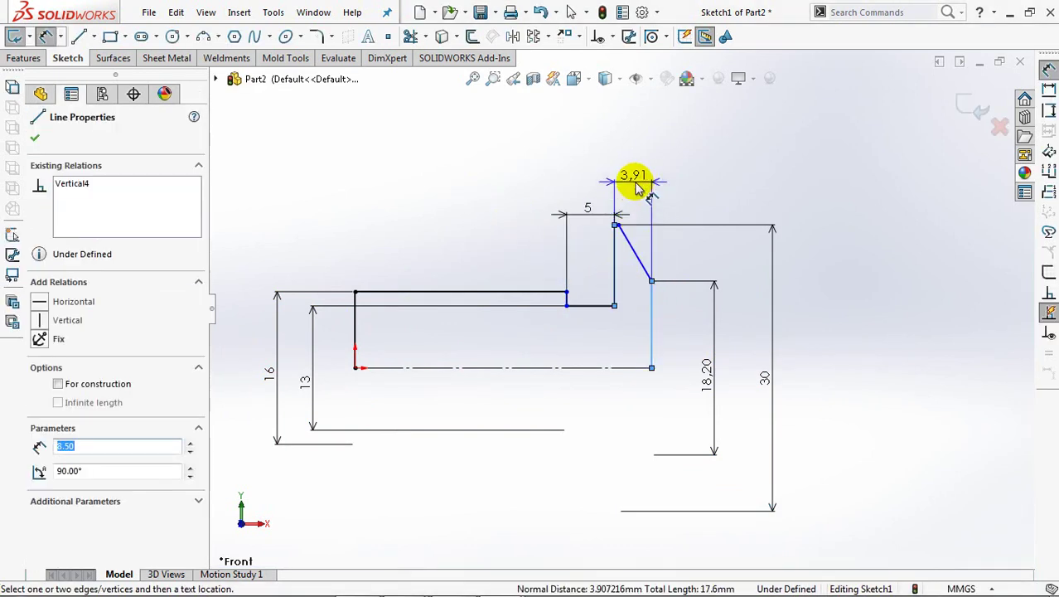
pyautogui.click(637, 188)
pyautogui.write('11.00mm')
pyautogui.click(568, 175)
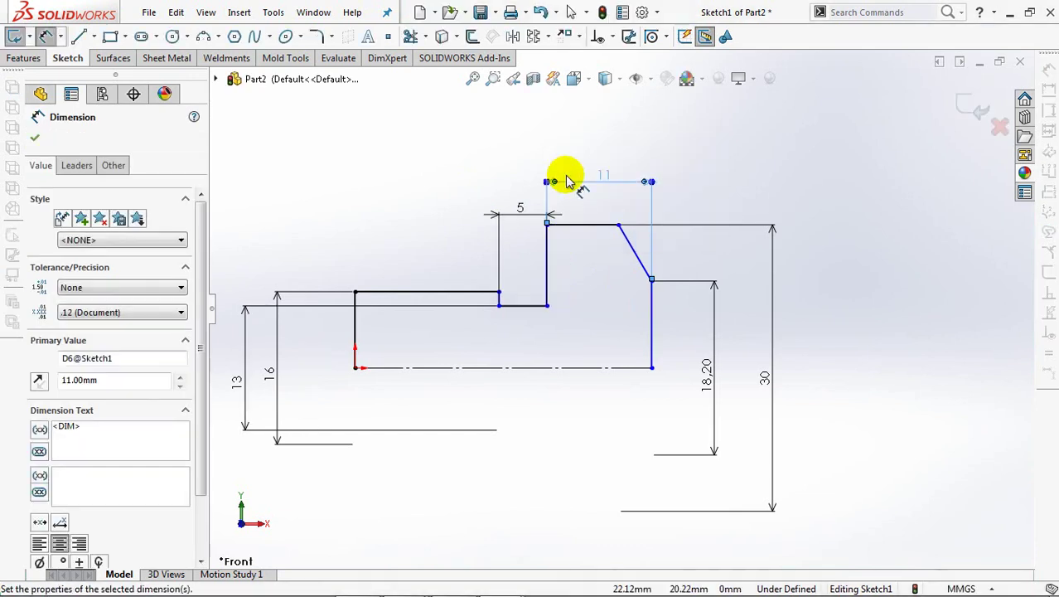
pyautogui.click(487, 162)
# Set the overall shank length to 27 mm
pyautogui.click(547, 273)
pyautogui.click(355, 315)
pyautogui.click(476, 186)
pyautogui.write('27')
pyautogui.click(414, 174)
pyautogui.click(476, 132)
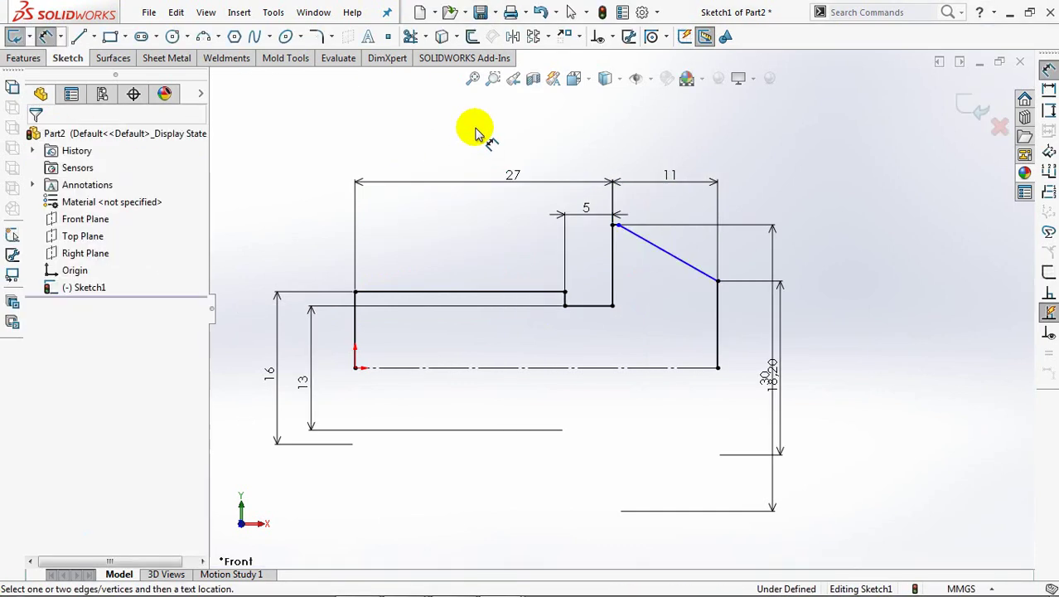
pyautogui.click(615, 226)
# Draw a small circle on the centreline and two concentric ring circles, the inner one tangent to it
pyautogui.click(597, 177)
pyautogui.click(618, 224)
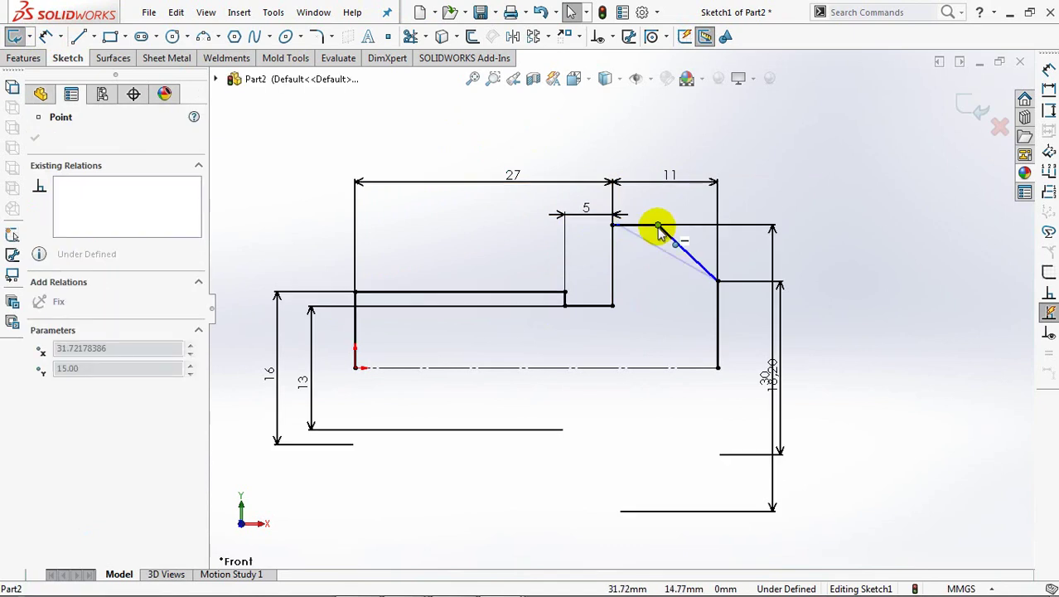
pyautogui.click(901, 274)
pyautogui.moveTo(901, 274)
pyautogui.keyDown('shift'); pyautogui.mouseDown(button='middle')
pyautogui.moveTo(885, 294)
pyautogui.moveTo(823, 284)
pyautogui.mouseUp(button='middle'); pyautogui.keyUp('shift')
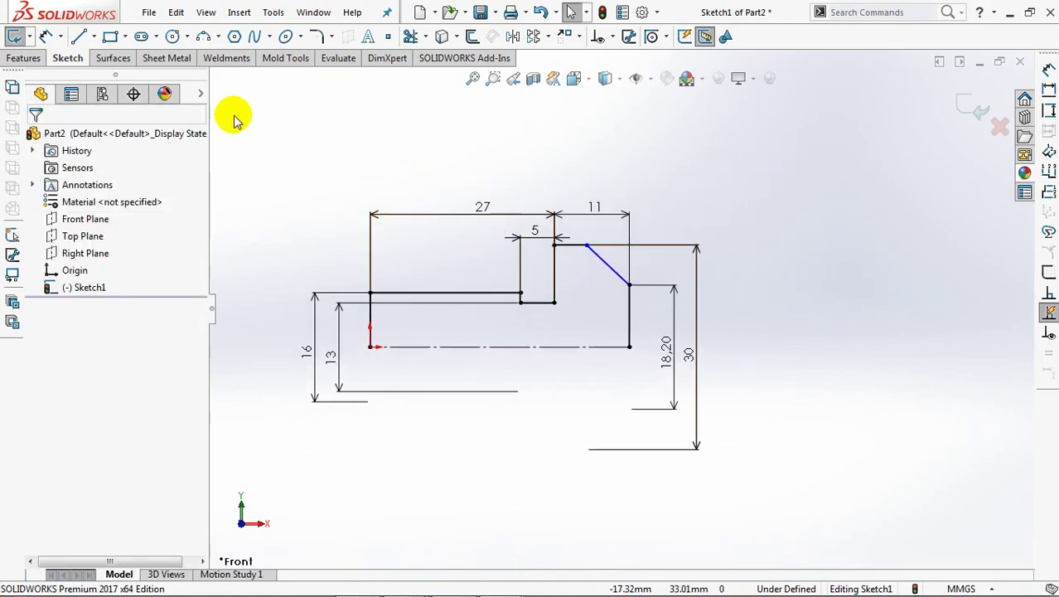
pyautogui.click(174, 36)
pyautogui.click(616, 347)
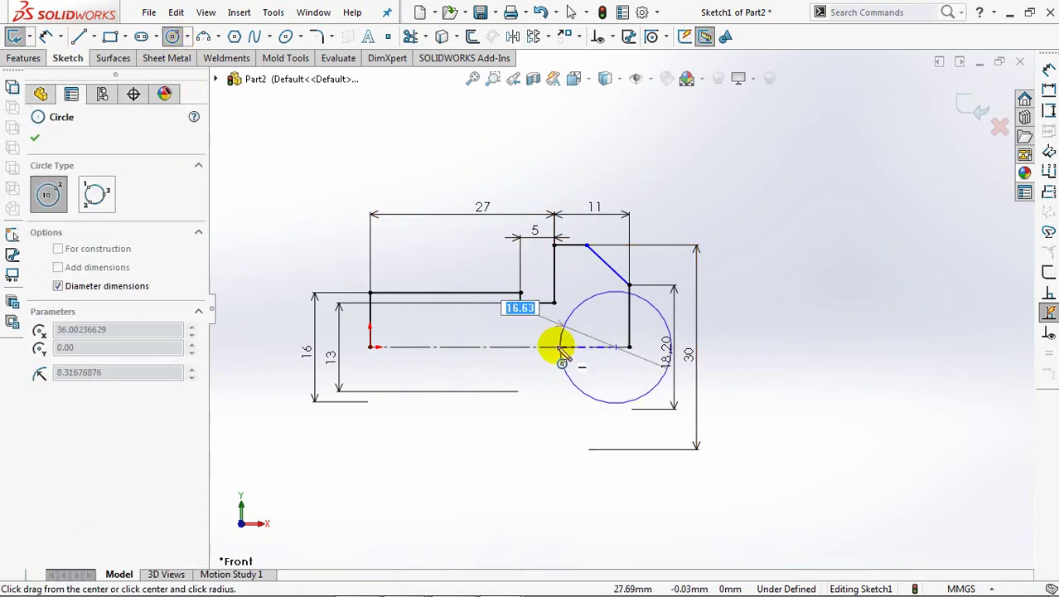
pyautogui.click(562, 351)
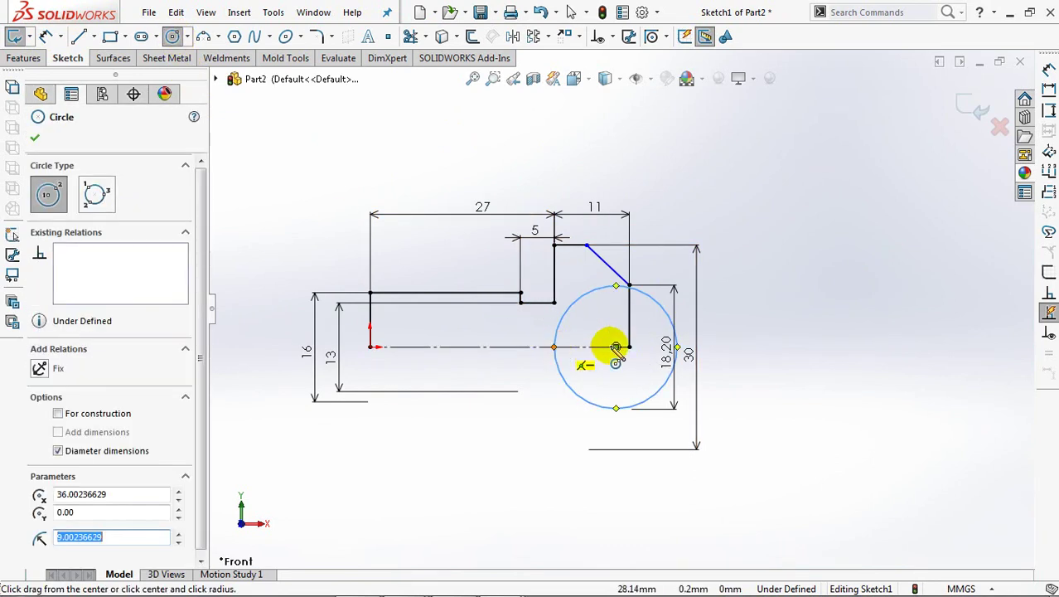
pyautogui.click(845, 346)
pyautogui.click(618, 347)
pyautogui.click(845, 347)
pyautogui.click(567, 356)
pyautogui.press('Escape')
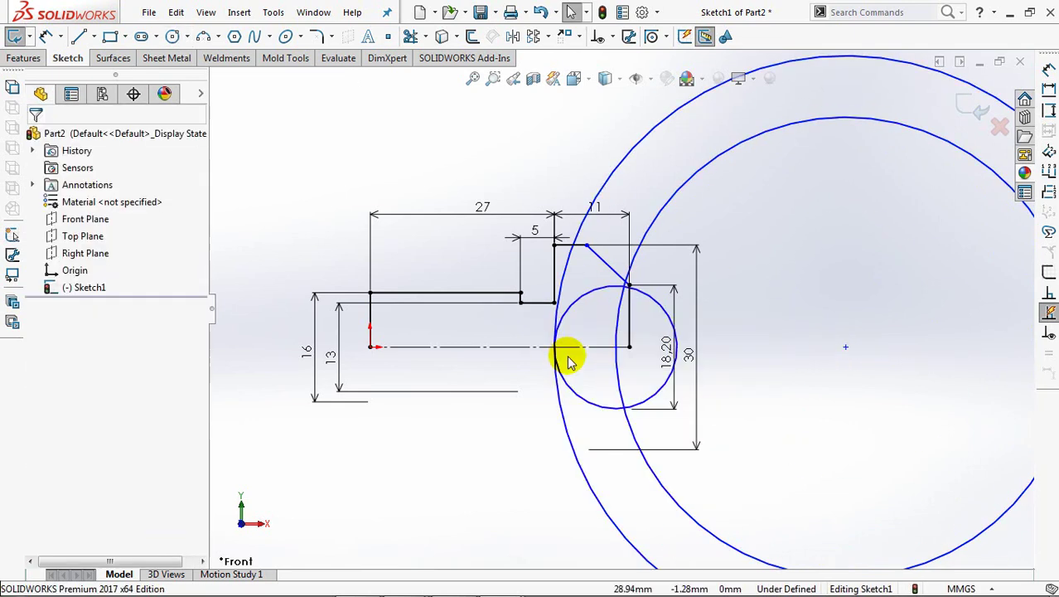
# Add relations putting the ring centre on the centreline and the outer circle through the sloped line's top endpoint
pyautogui.click(611, 36)
pyautogui.click(642, 74)
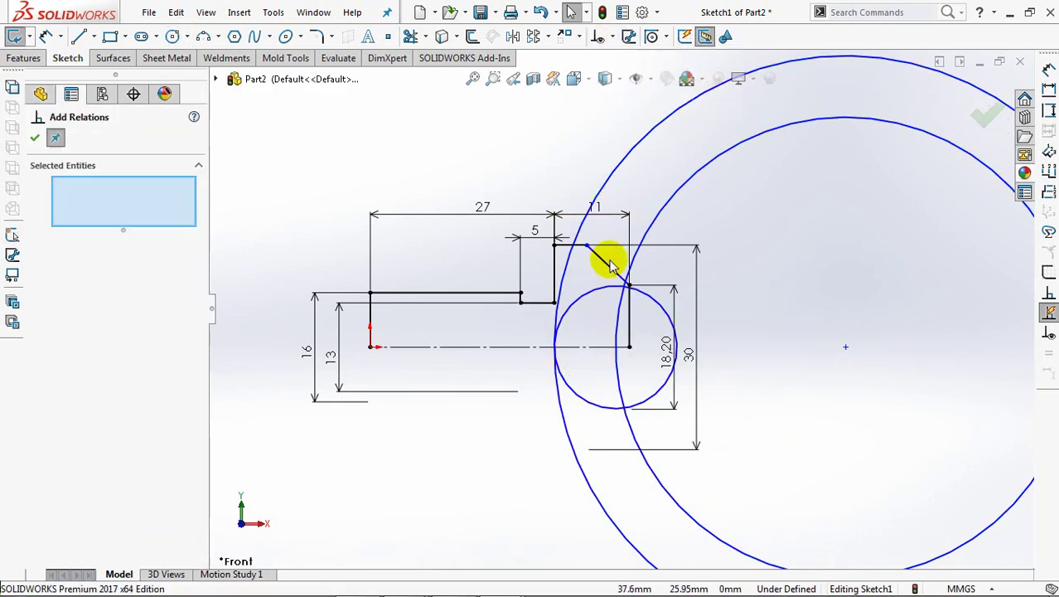
pyautogui.click(562, 280)
pyautogui.click(571, 303)
pyautogui.click(571, 308)
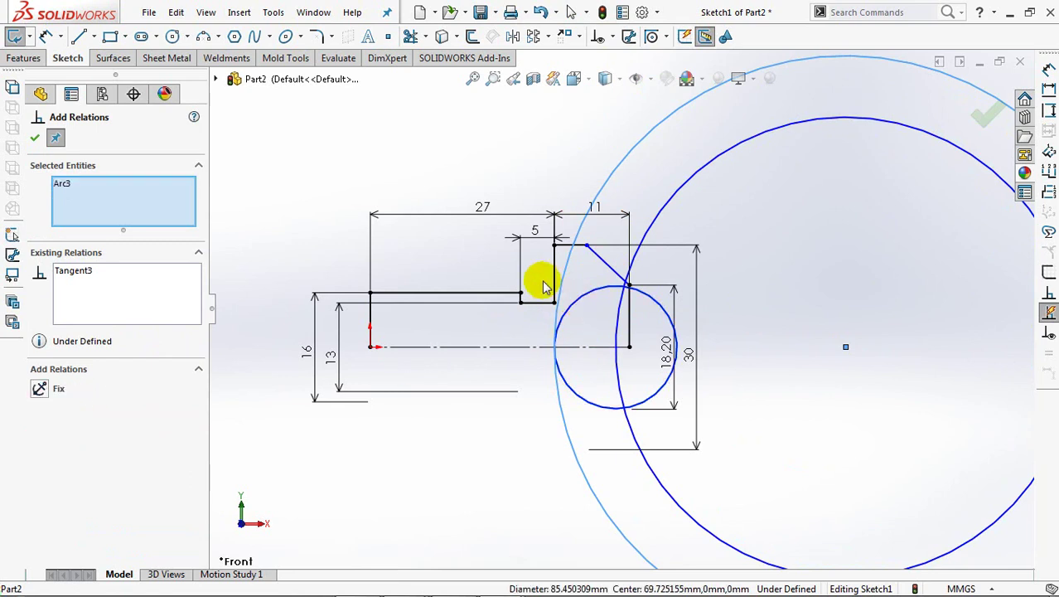
pyautogui.click(554, 278)
pyautogui.click(613, 378)
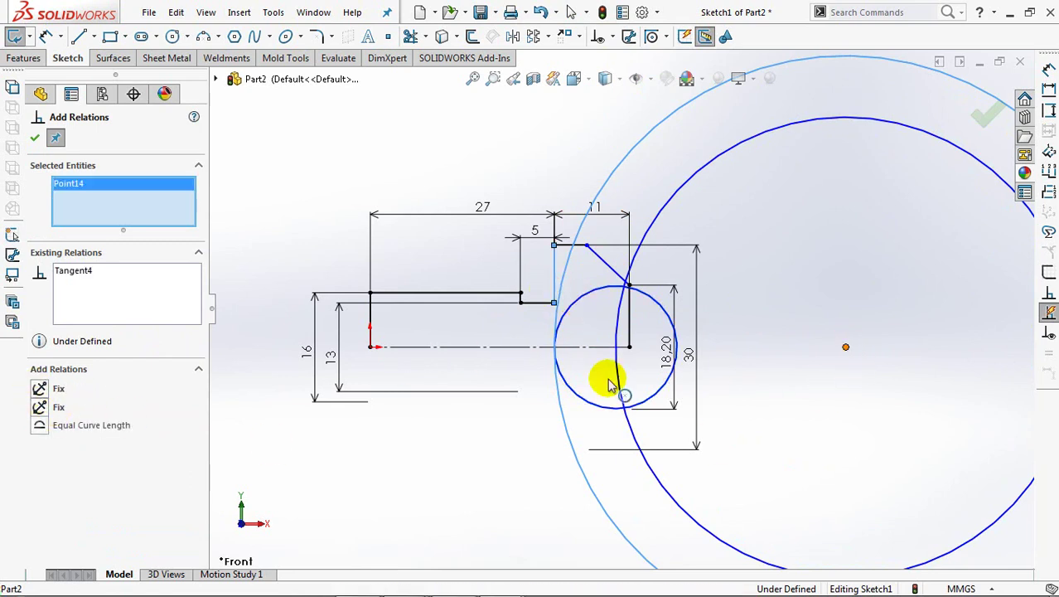
pyautogui.click(456, 346)
pyautogui.click(39, 406)
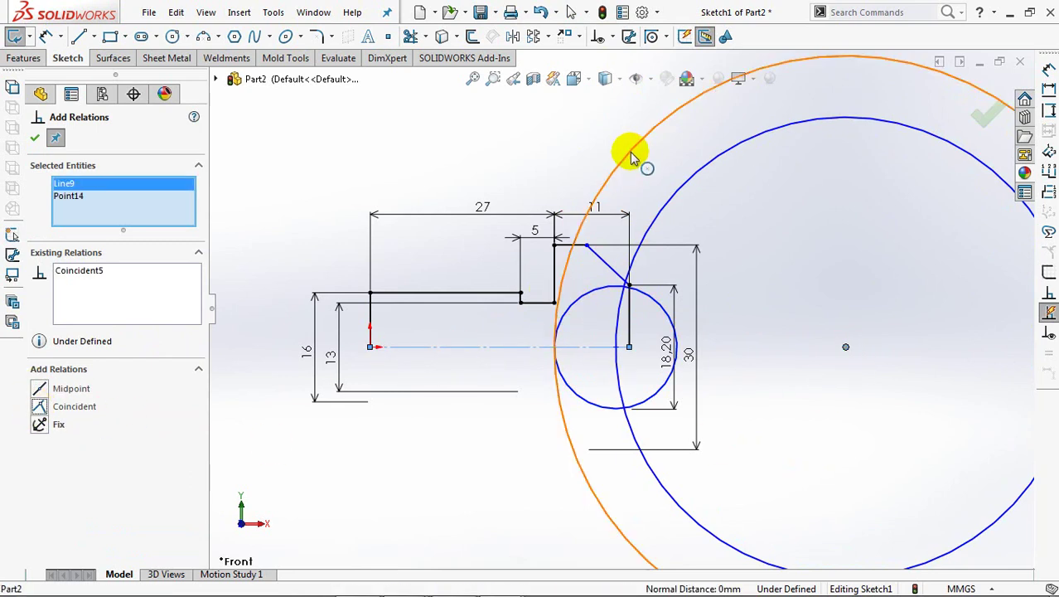
pyautogui.click(627, 151)
pyautogui.click(587, 245)
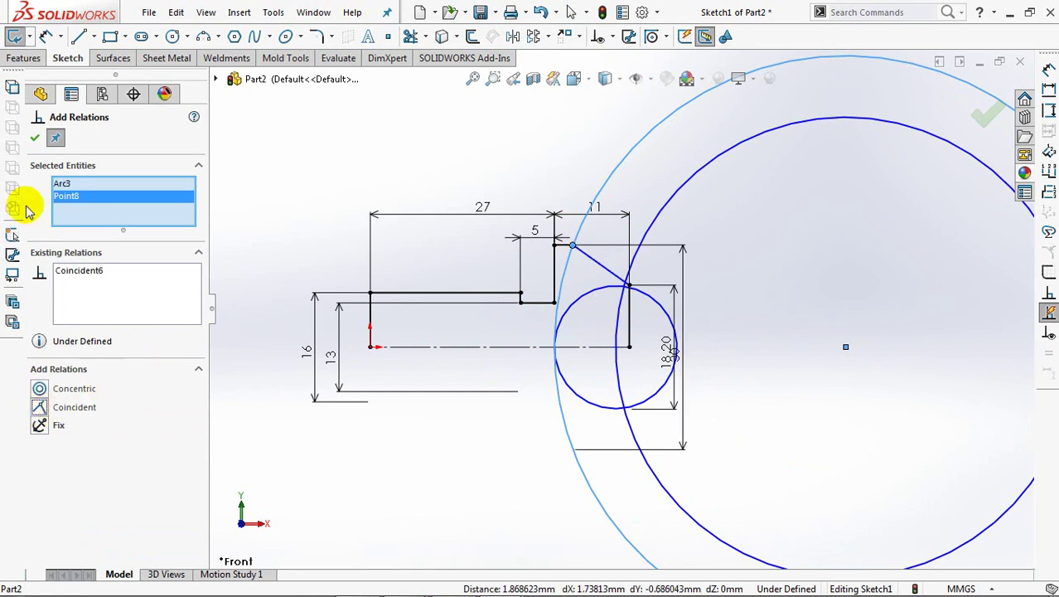
pyautogui.click(33, 137)
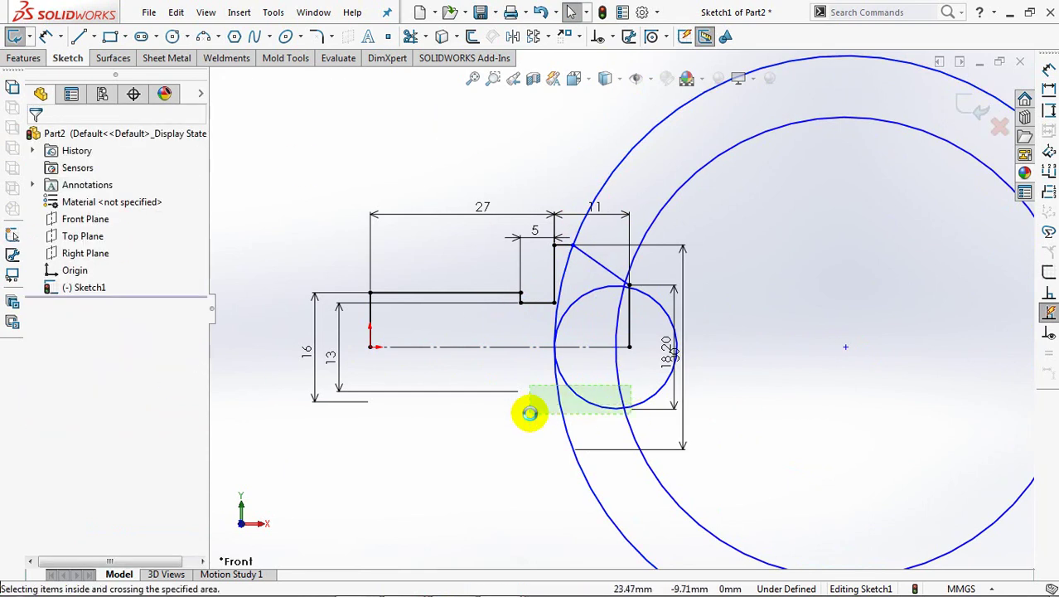
# Convert all three circles to construction geometry
pyautogui.moveTo(631, 385); pyautogui.dragTo(529, 412)
pyautogui.click(57, 269)
pyautogui.click(34, 137)
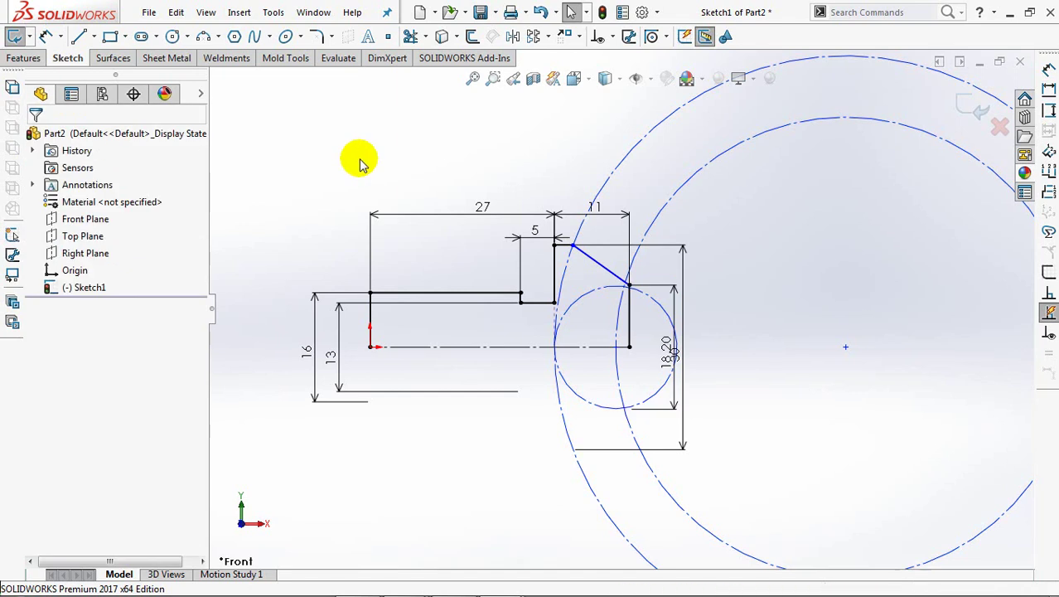
# Dimension the small circle to Ø12.5 and the large ring circle to Ø60
pyautogui.click(50, 37)
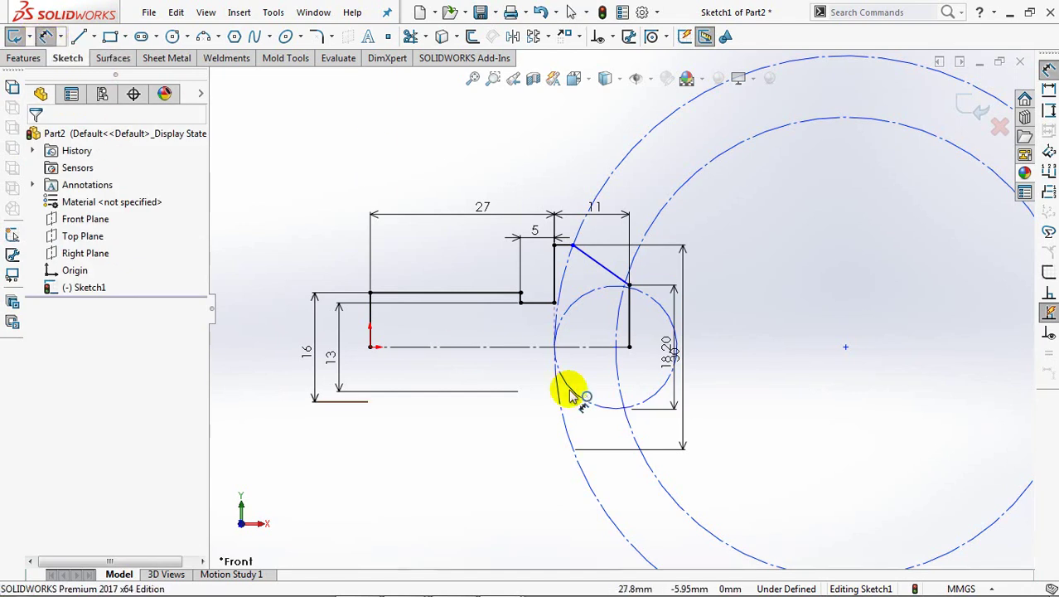
pyautogui.click(586, 406)
pyautogui.click(497, 455)
pyautogui.write('12')
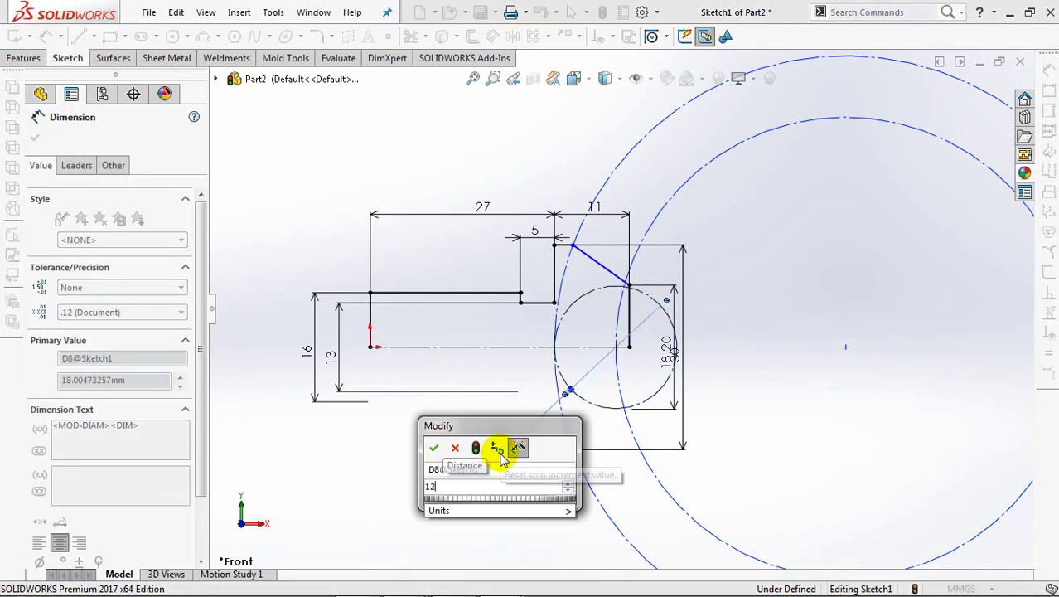
pyautogui.write('.5')
pyautogui.click(434, 447)
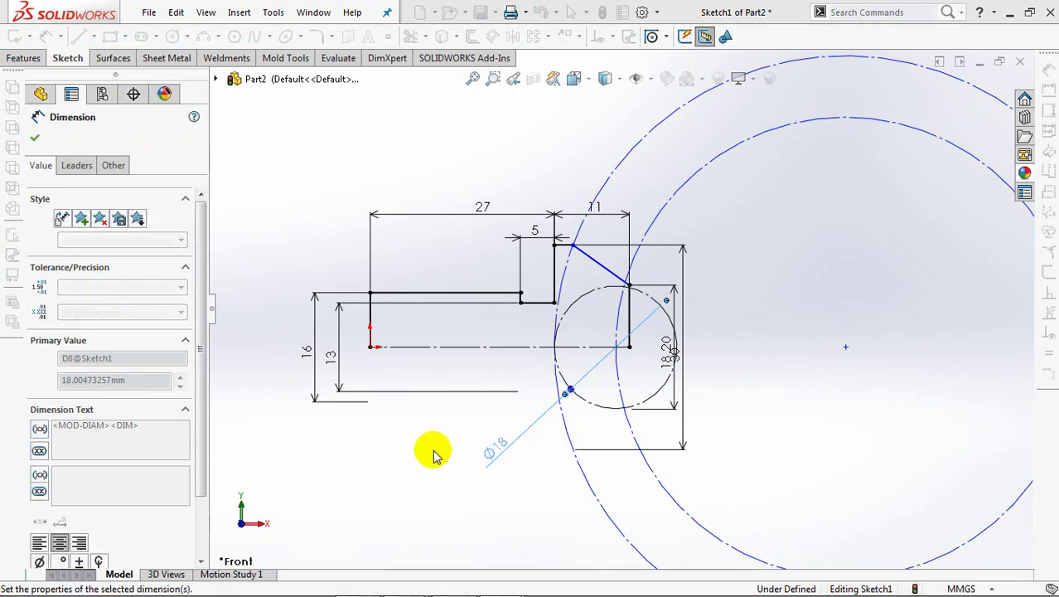
pyautogui.click(611, 524)
pyautogui.click(814, 402)
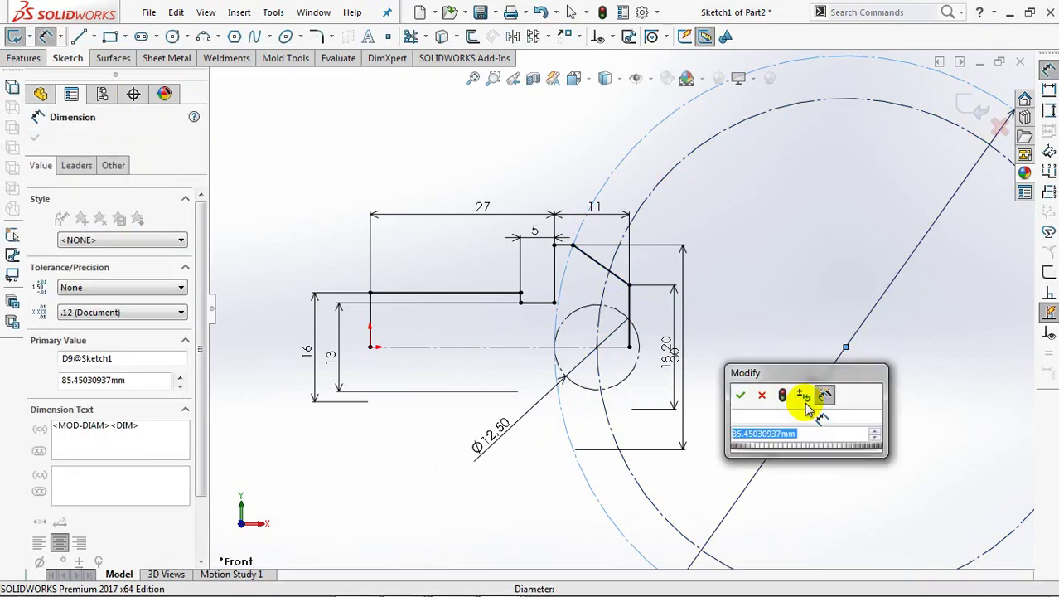
pyautogui.write('60')
pyautogui.click(740, 397)
pyautogui.click(740, 282)
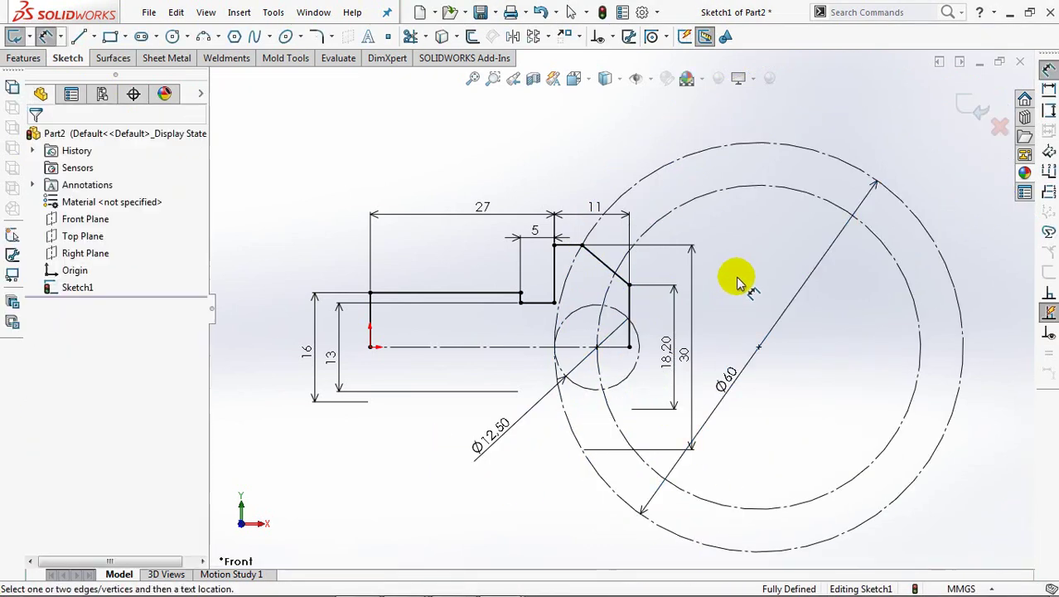
# Add a short line from the slanted edge's end down to the centreline
pyautogui.click(77, 36)
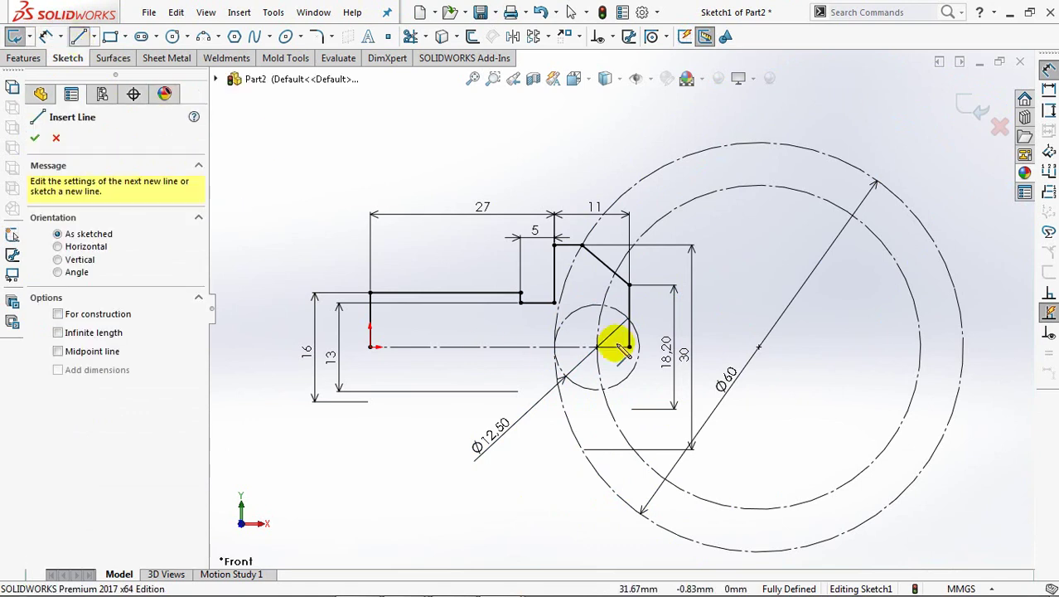
pyautogui.click(630, 286)
pyautogui.click(627, 343)
pyautogui.rightClick(634, 349)
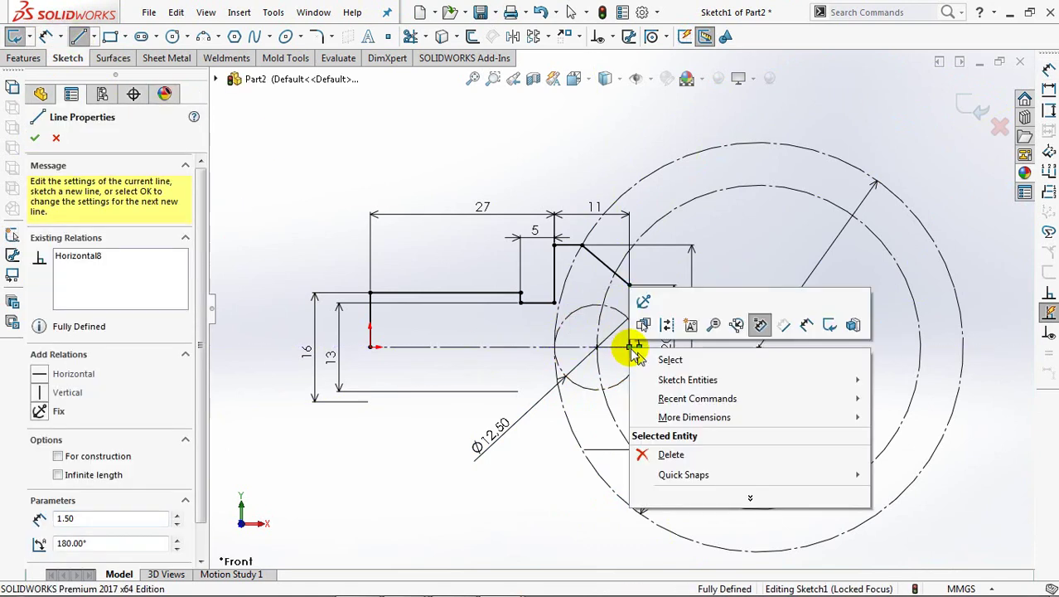
pyautogui.click(651, 360)
pyautogui.click(632, 340)
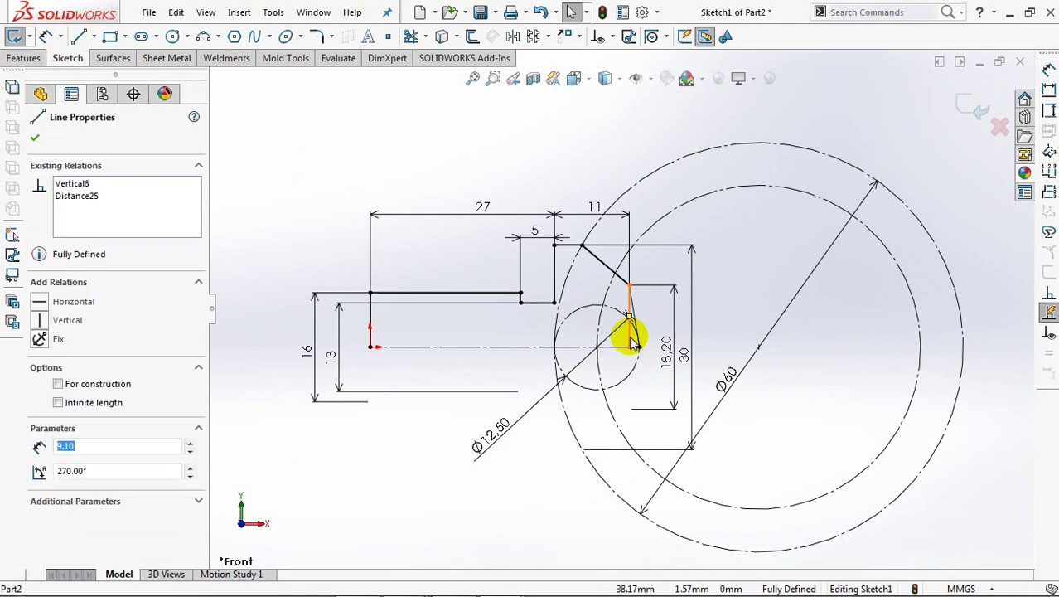
pyautogui.press('Escape')
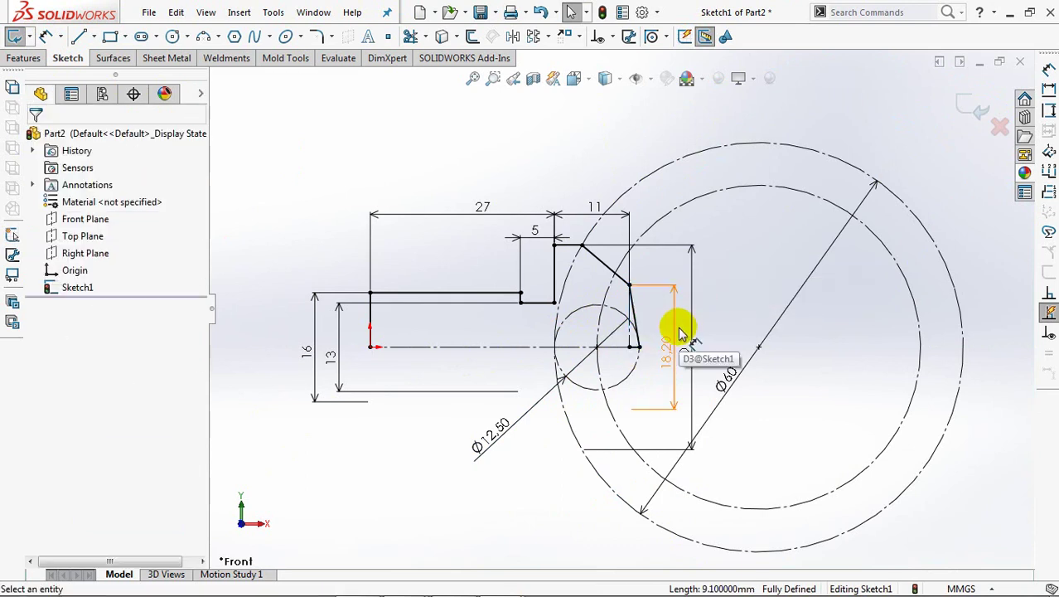
# Check the short closing line's length, then launch Revolved Boss/Base from the sketch
pyautogui.scroll(-3, 680, 331)
pyautogui.scroll(1, 638, 373)
pyautogui.click(647, 375)
pyautogui.press('Escape')
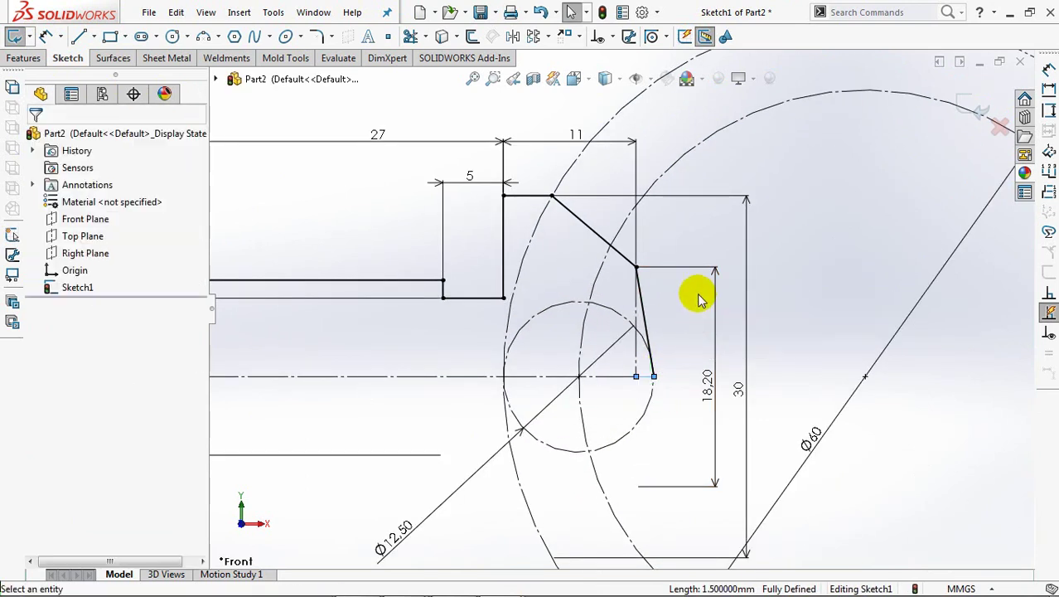
pyautogui.scroll(3, 696, 315)
pyautogui.scroll(1, 693, 333)
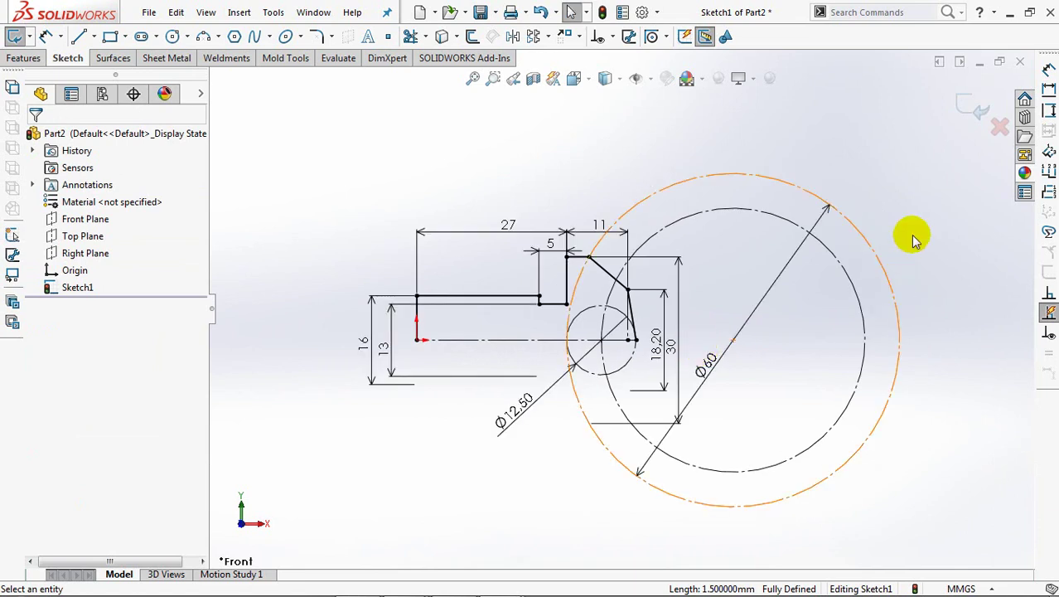
pyautogui.click(968, 104)
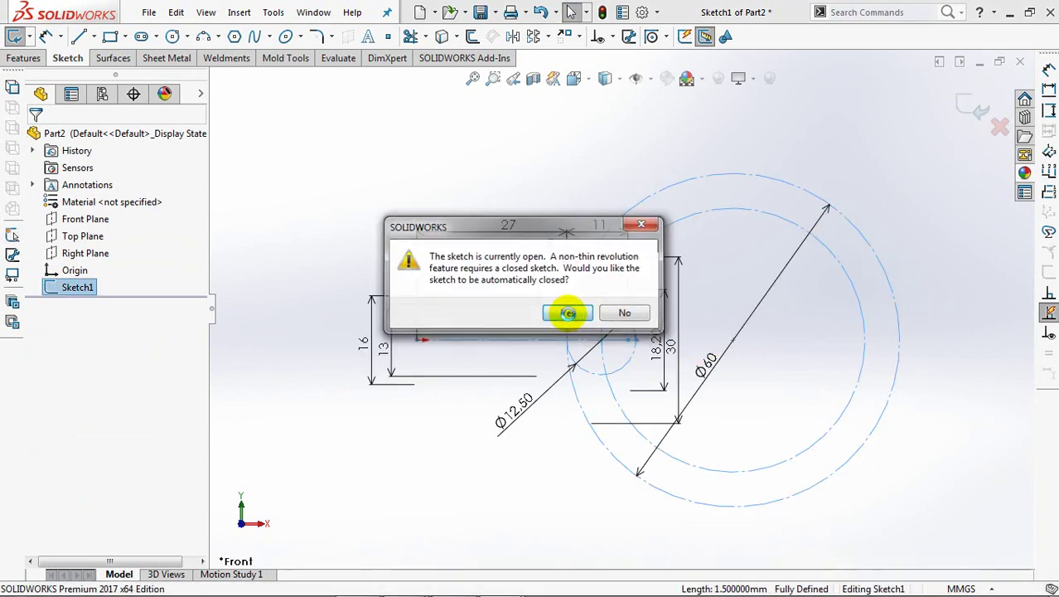
# Revolve the profile 360° about the centreline into a solid shank
pyautogui.click(568, 312)
pyautogui.click(518, 290)
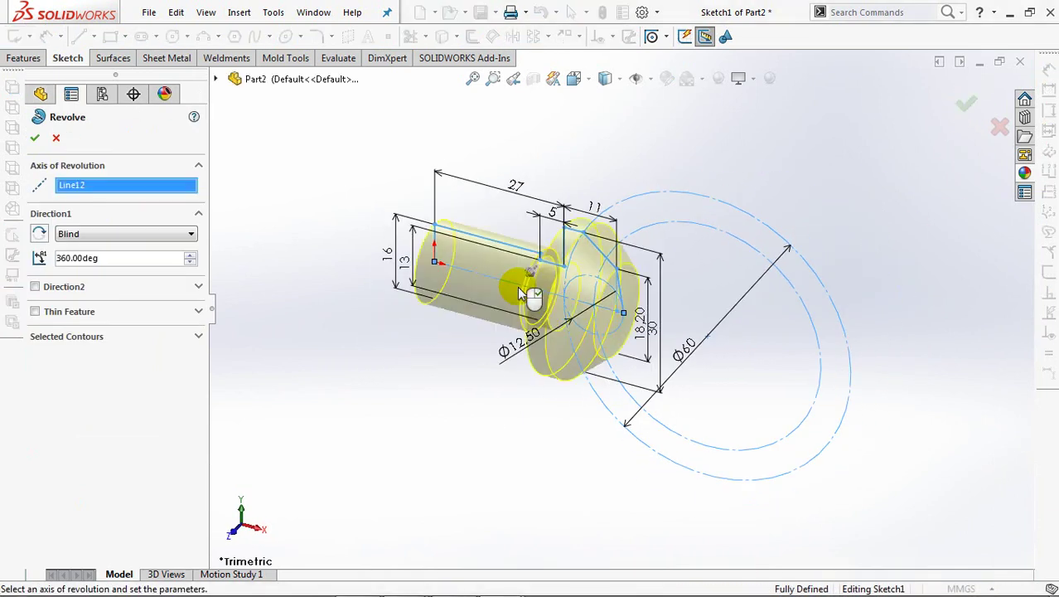
pyautogui.click(967, 110)
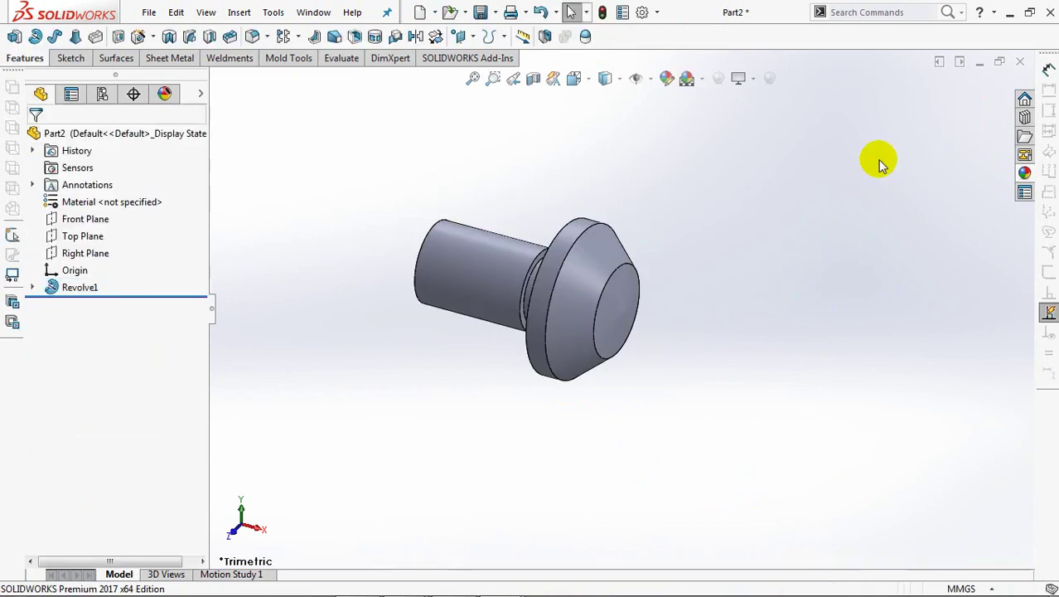
pyautogui.moveTo(766, 328)
pyautogui.mouseDown(button='middle')
pyautogui.moveTo(877, 350)
pyautogui.moveTo(829, 396)
pyautogui.mouseUp(button='middle')
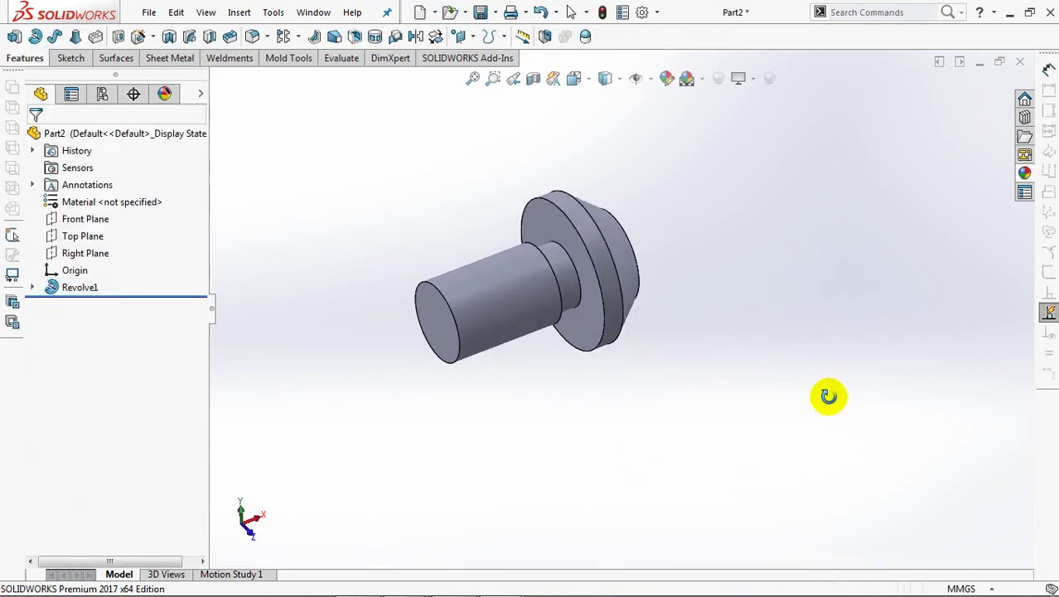
# Round the shank-to-head neck edge with a 1.6 mm fillet
pyautogui.click(254, 37)
pyautogui.write('1.6')
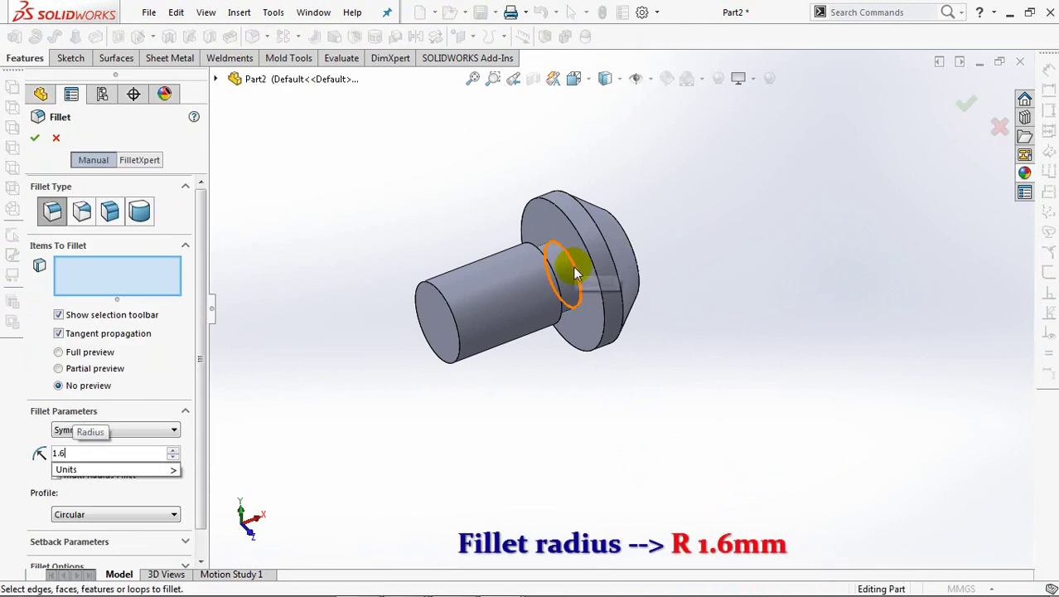
pyautogui.click(577, 273)
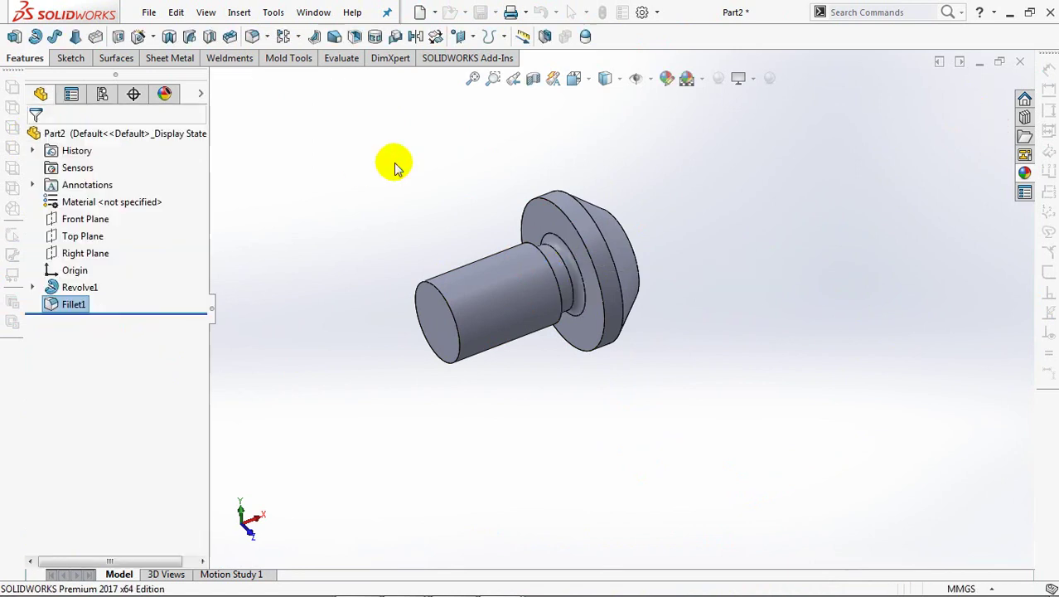
# Apply a 1.5 mm × 45° chamfer to the shank's free end edge and its step edge
pyautogui.click(286, 75)
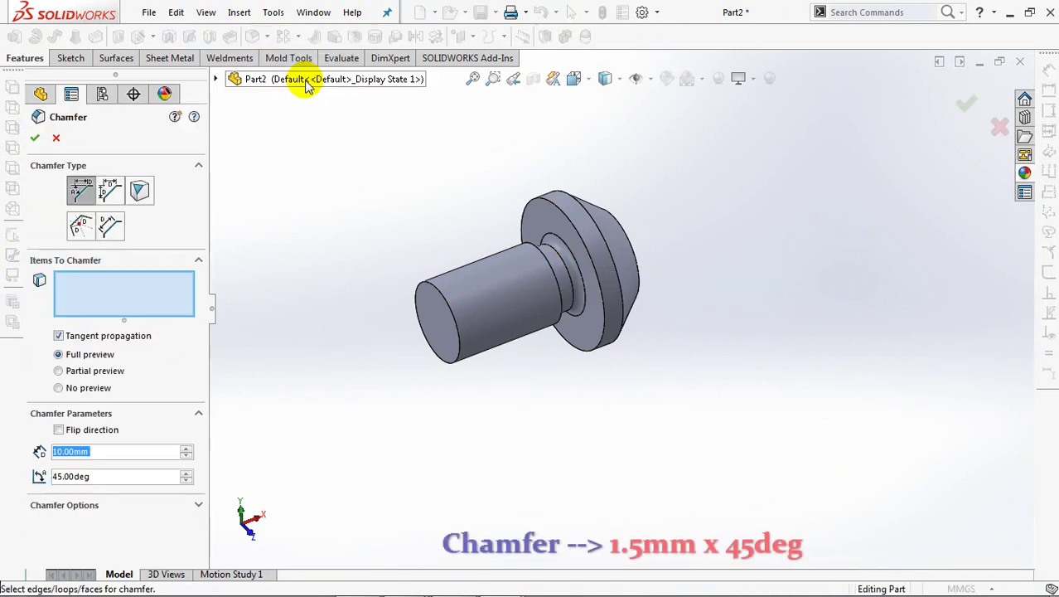
pyautogui.write('1.')
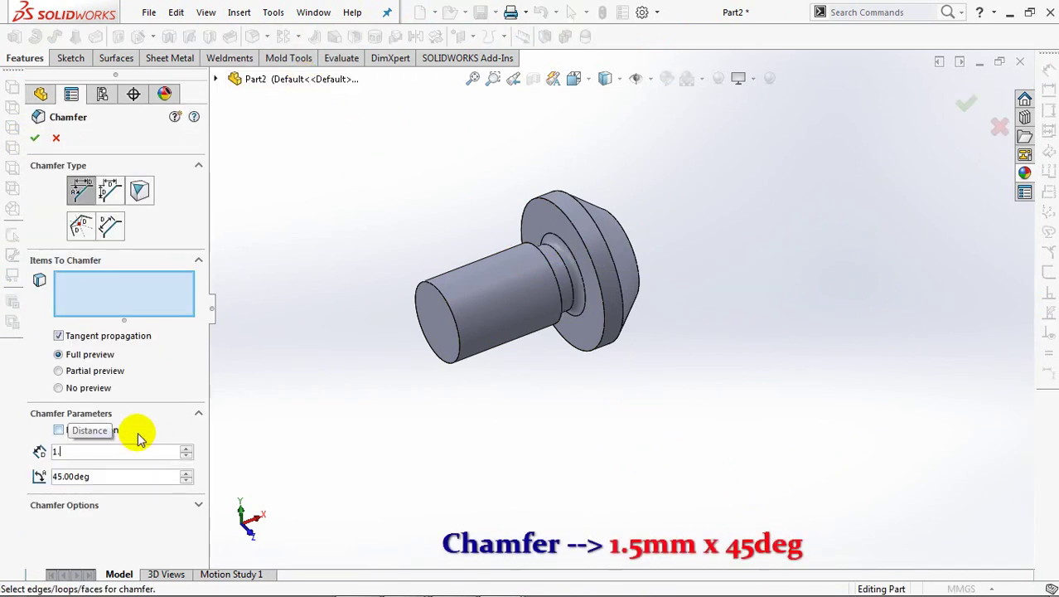
pyautogui.click(462, 337)
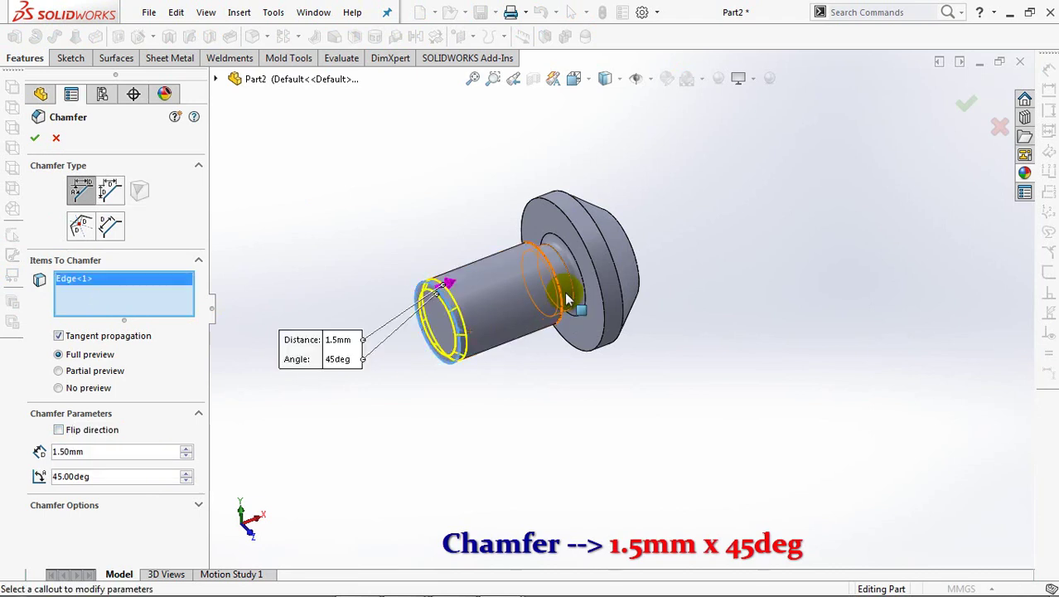
pyautogui.click(562, 300)
pyautogui.moveTo(527, 397)
pyautogui.mouseDown(button='middle')
pyautogui.moveTo(515, 411)
pyautogui.moveTo(314, 300)
pyautogui.mouseUp(button='middle')
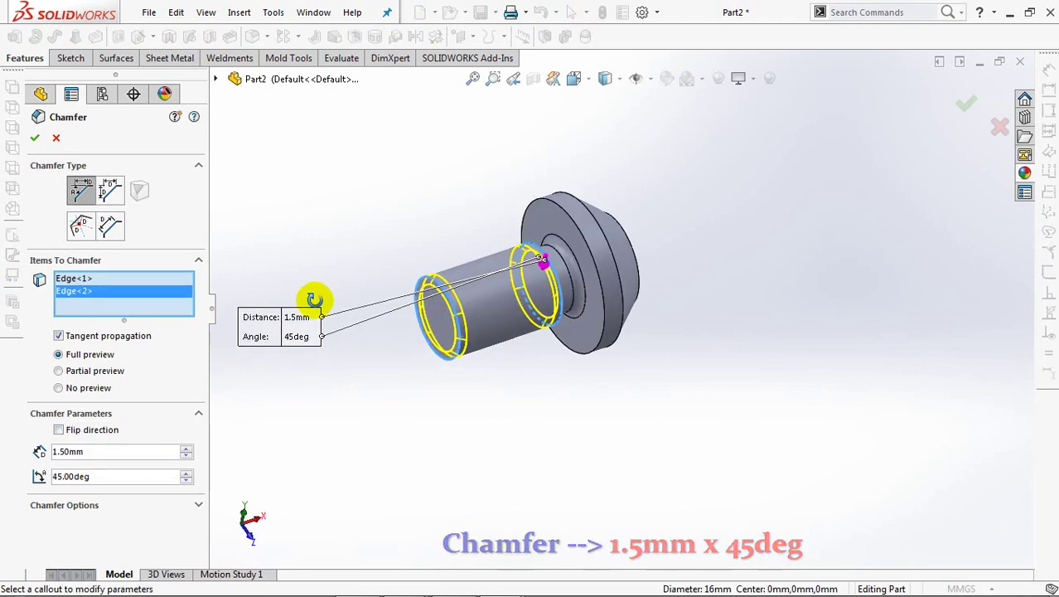
pyautogui.click(34, 137)
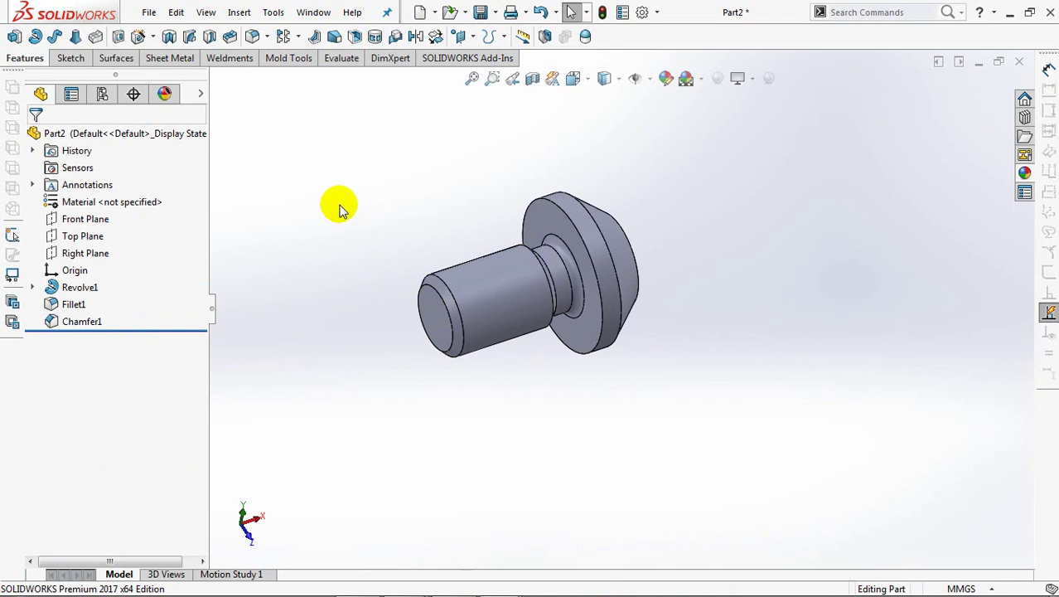
# Use the shank's end-face circle as the base sketch for a new helix
pyautogui.click(504, 35)
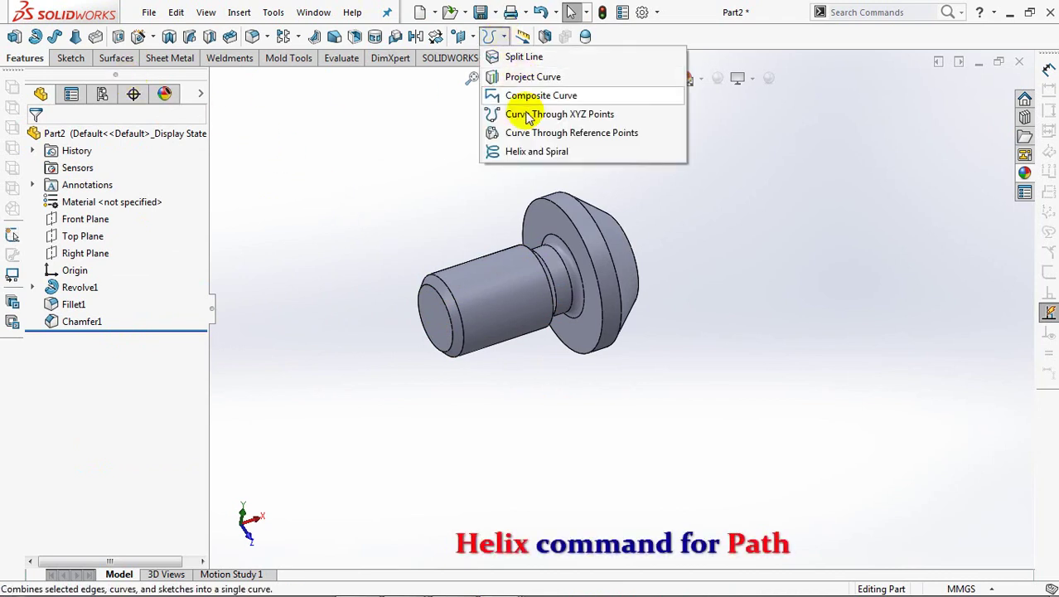
pyautogui.click(527, 150)
pyautogui.click(434, 324)
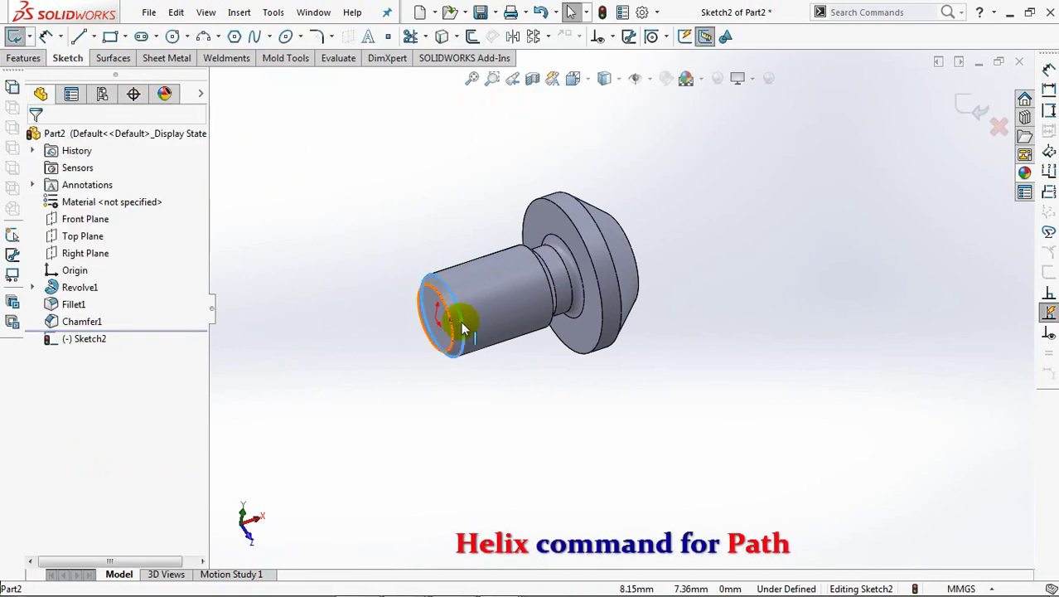
pyautogui.click(977, 106)
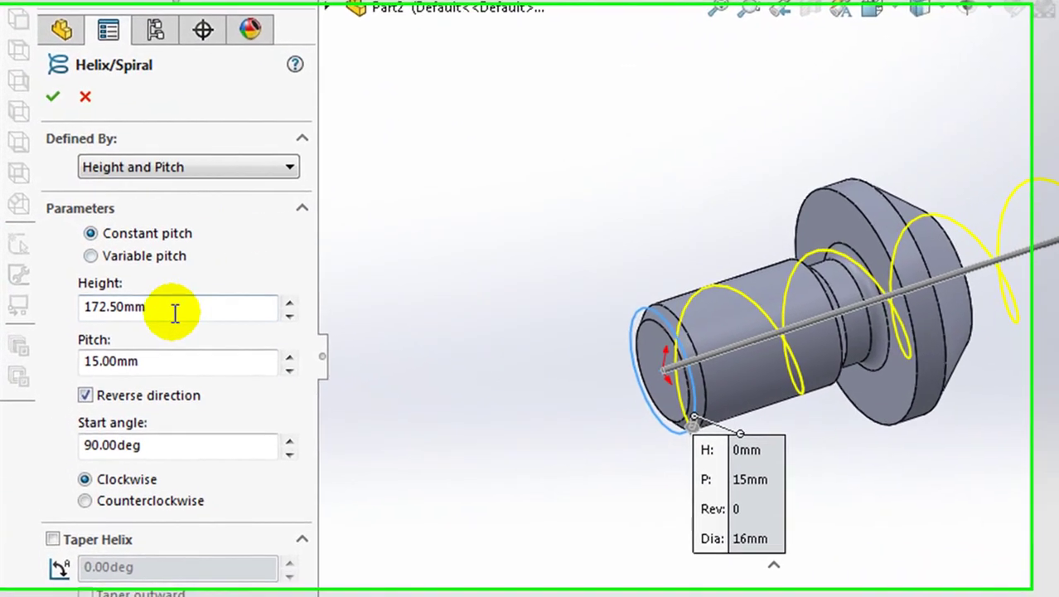
# Make the helix 23 mm high with 2 mm pitch, 0° start angle, clockwise and reversed
pyautogui.moveTo(137, 289); pyautogui.dragTo(13, 295)
pyautogui.write('23')
pyautogui.press('Tab')
pyautogui.press('Tab')
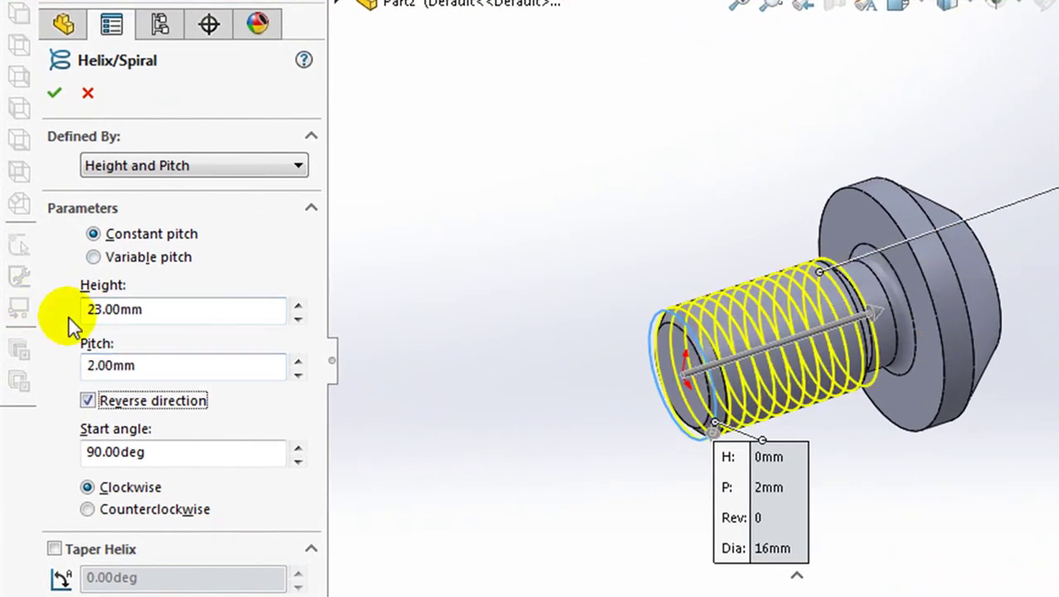
pyautogui.scroll(-3, 617, 489)
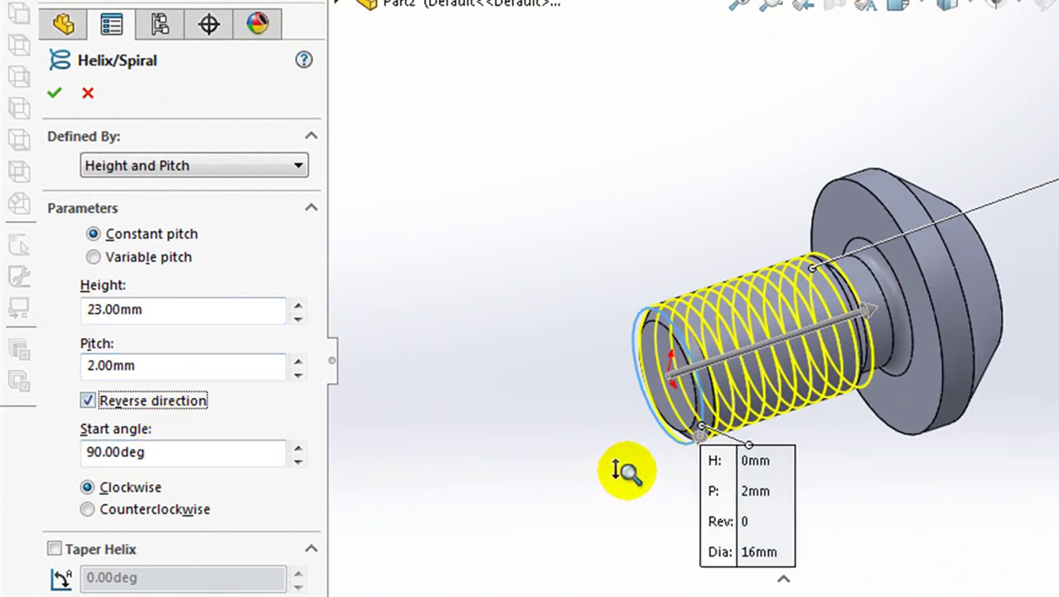
pyautogui.moveTo(720, 542)
pyautogui.mouseDown(button='middle')
pyautogui.moveTo(739, 433)
pyautogui.moveTo(727, 472)
pyautogui.mouseUp(button='middle')
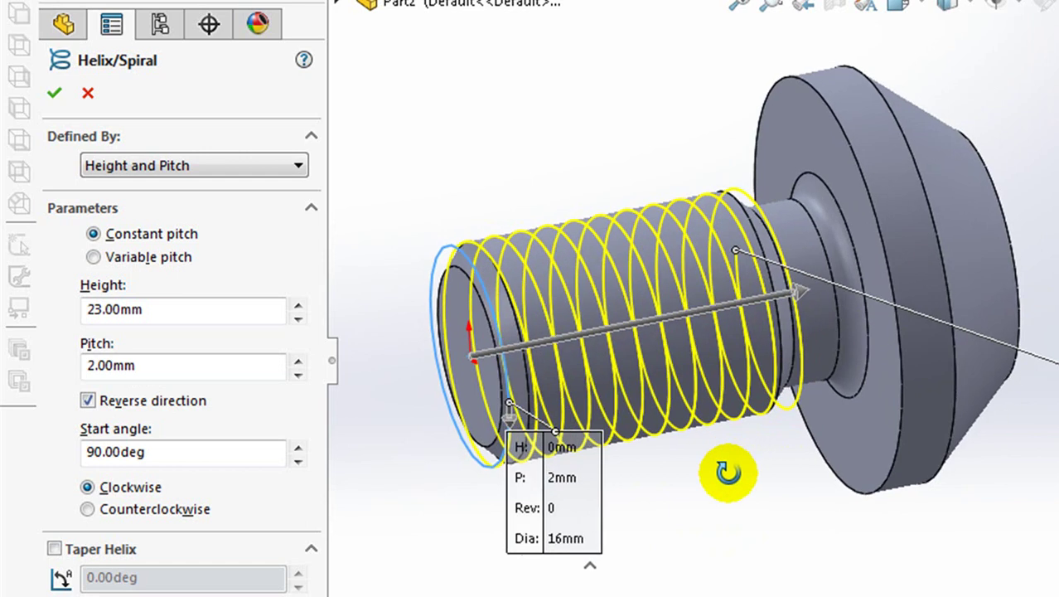
pyautogui.press('Tab')
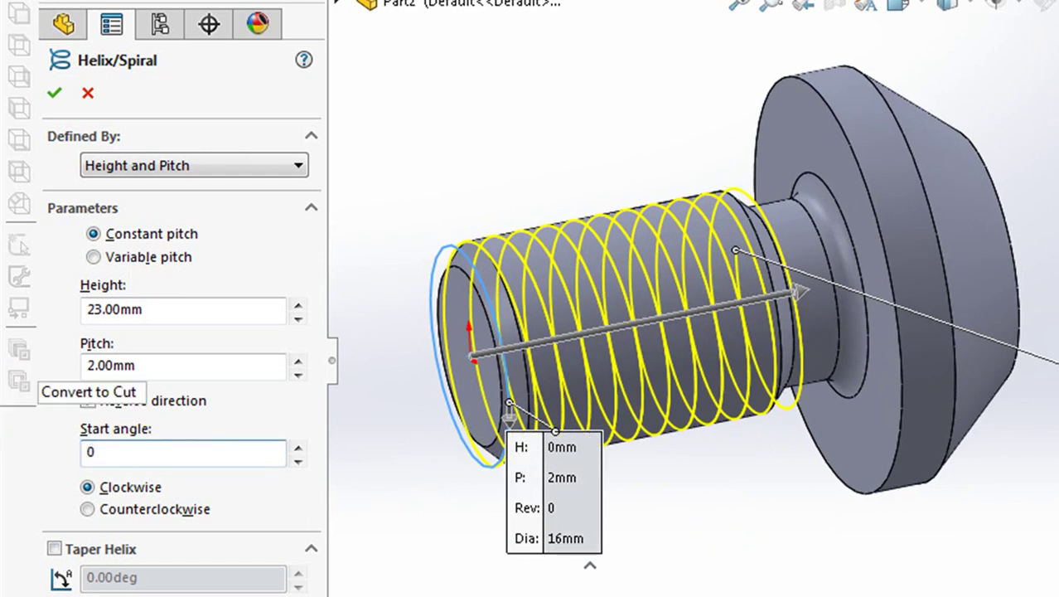
pyautogui.click(165, 495)
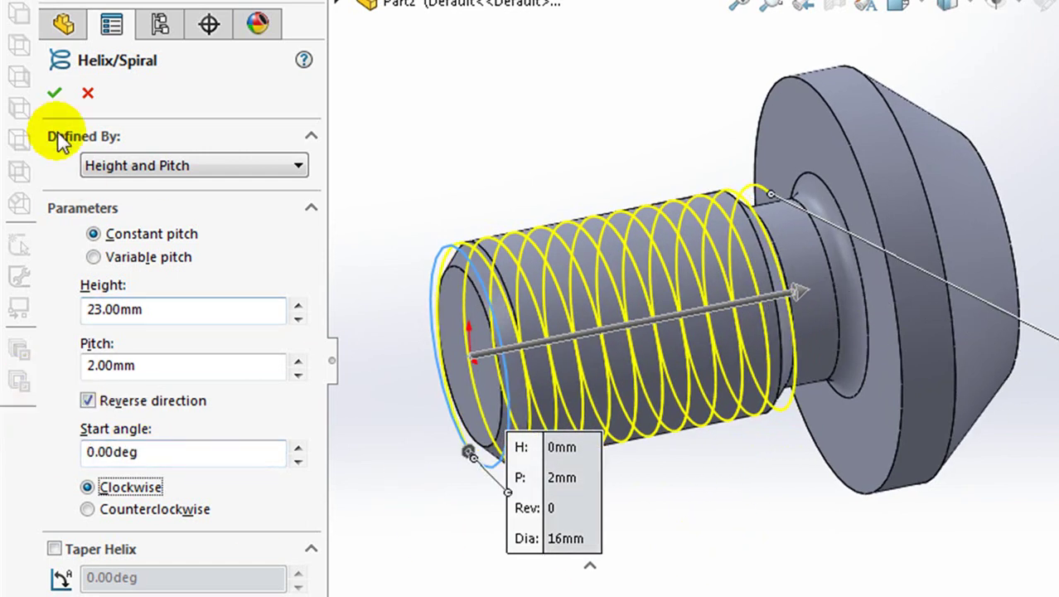
pyautogui.click(54, 92)
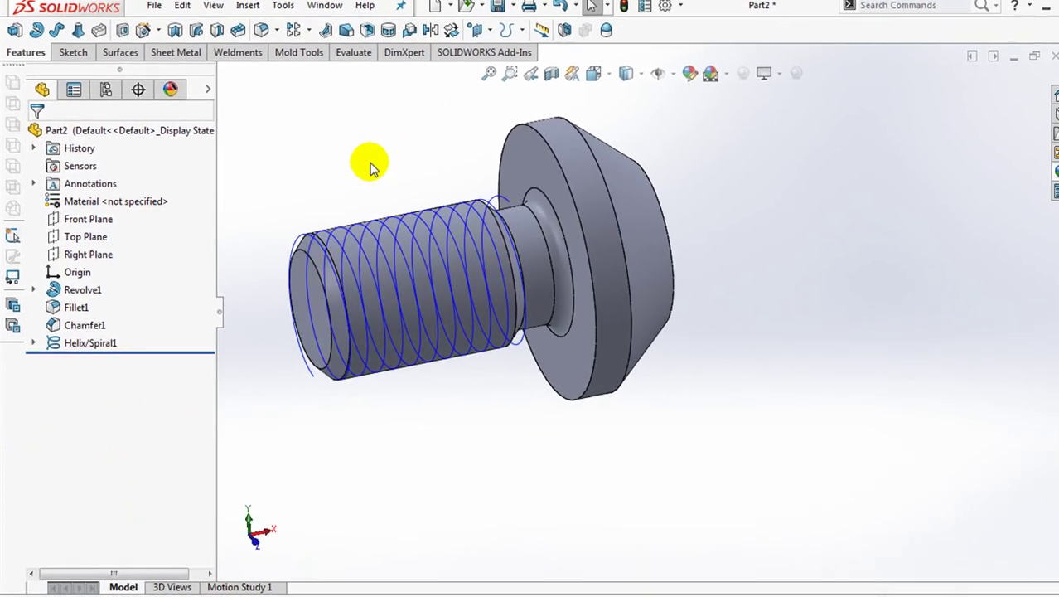
# Start a sketch on the Front Plane and draw a triangle below the shank's end
pyautogui.click(97, 214)
pyautogui.click(98, 195)
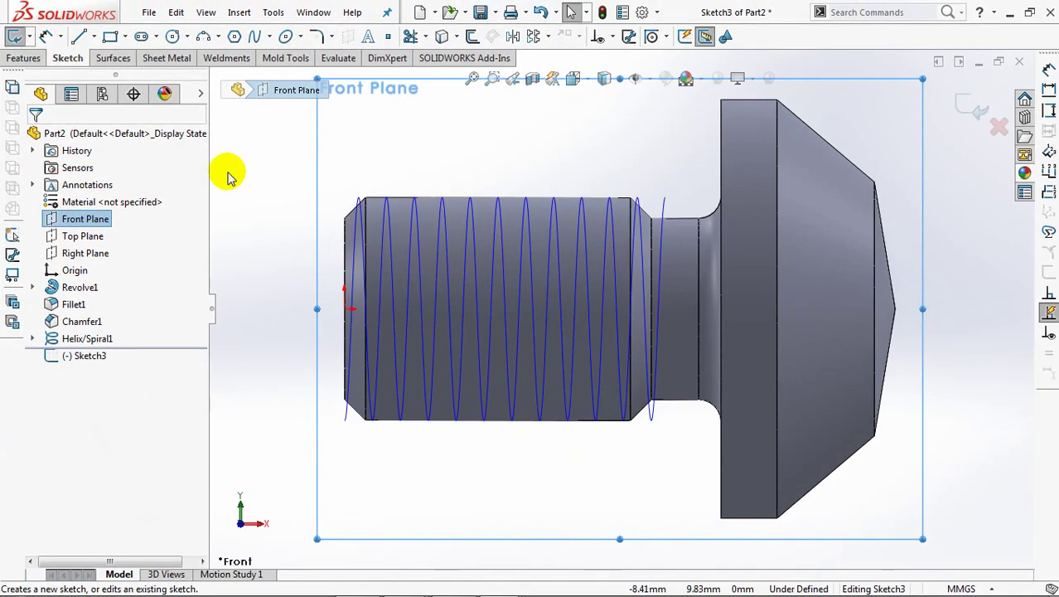
pyautogui.click(235, 37)
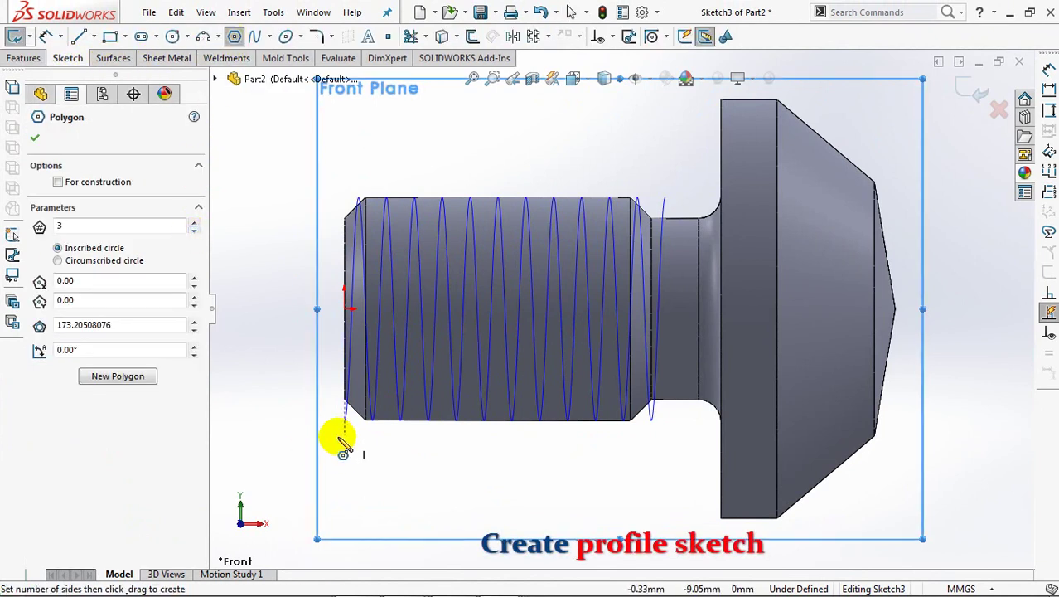
pyautogui.moveTo(337, 421); pyautogui.dragTo(330, 396)
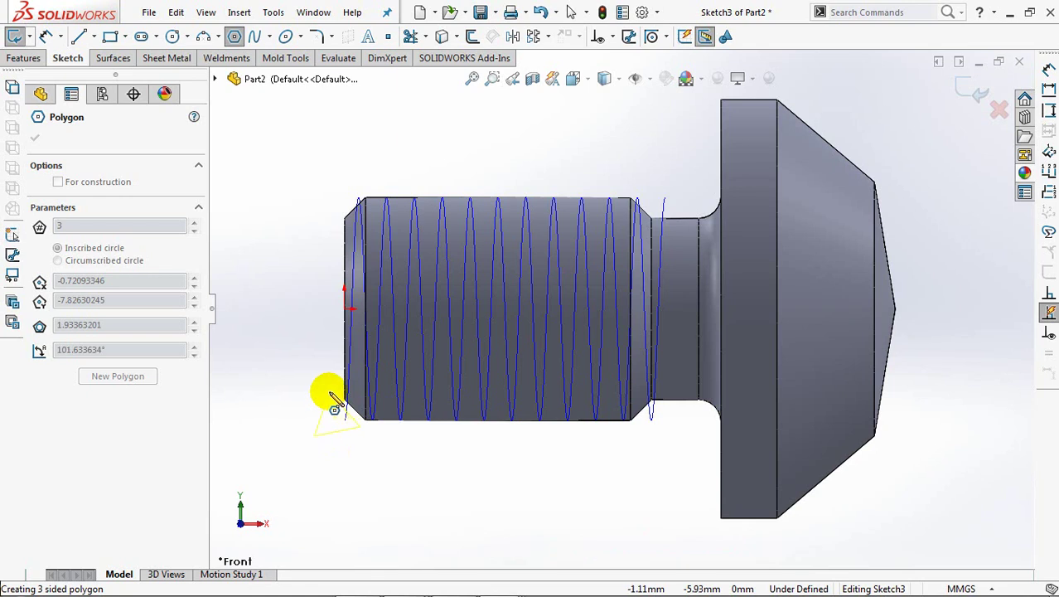
pyautogui.click(335, 393)
pyautogui.rightClick(348, 399)
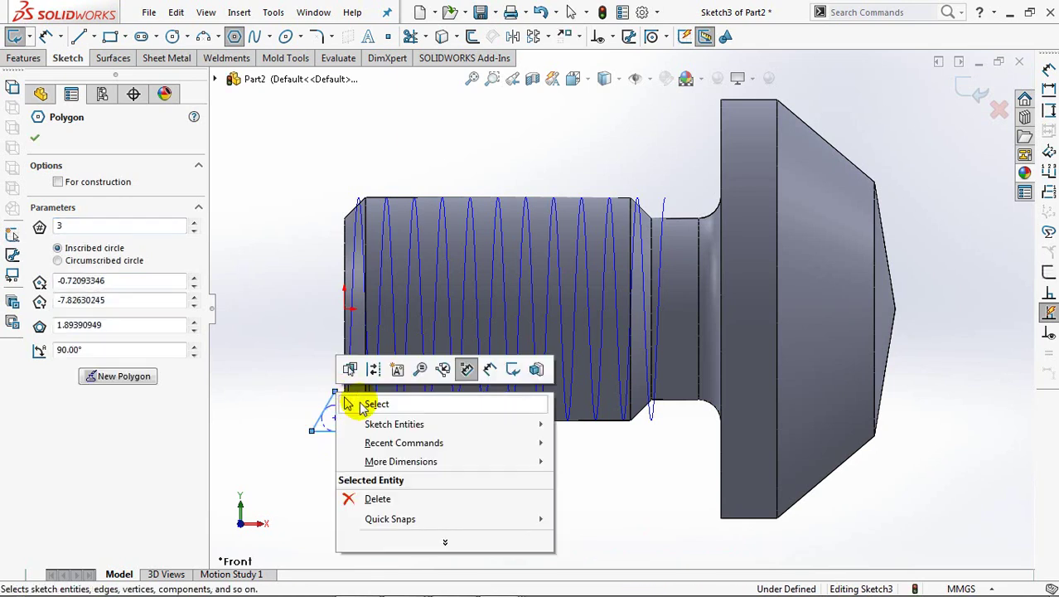
pyautogui.click(355, 402)
# Dimension the triangle's bottom edge to 1.80 mm
pyautogui.scroll(-3, 425, 425)
pyautogui.scroll(-2, 431, 415)
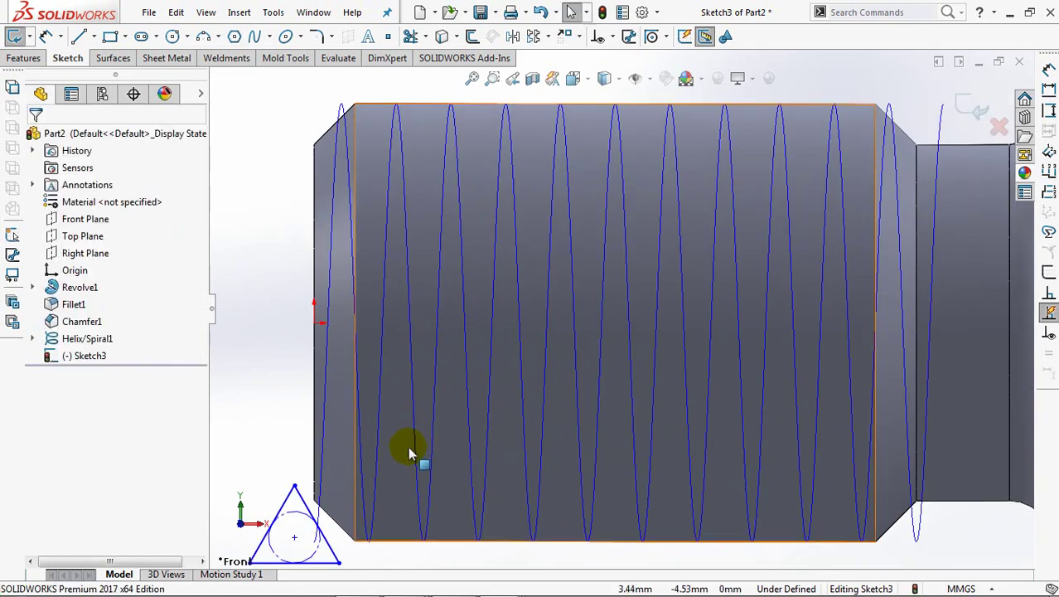
pyautogui.keyDown('ctrl'); pyautogui.moveTo(408, 446); pyautogui.dragTo(524, 307, button='middle'); pyautogui.keyUp('ctrl')
pyautogui.scroll(-1, 525, 307)
pyautogui.click(448, 430)
pyautogui.click(419, 457)
pyautogui.write('1.8')
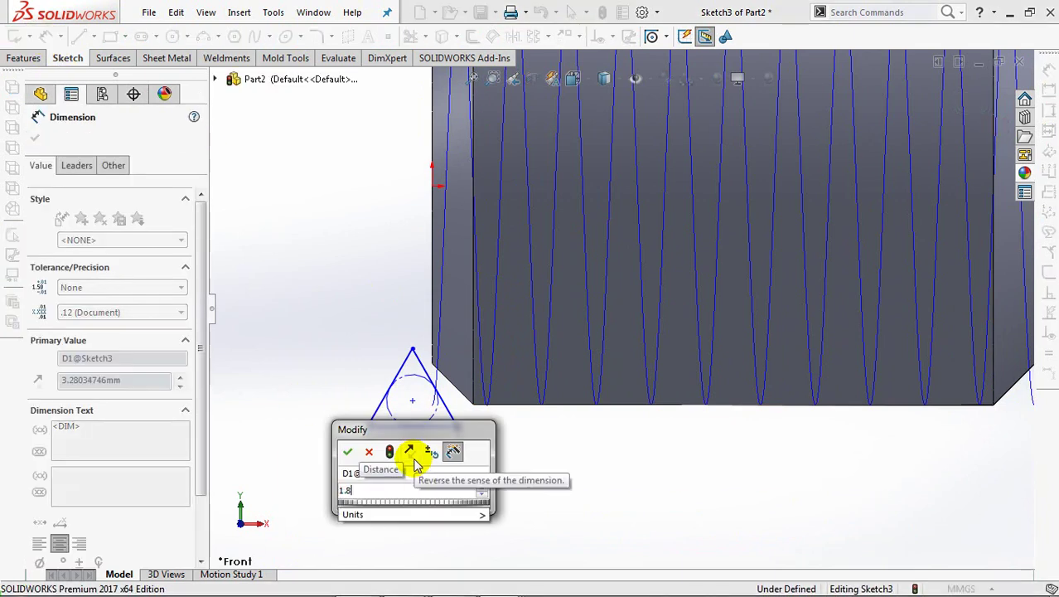
pyautogui.click(348, 451)
pyautogui.click(328, 401)
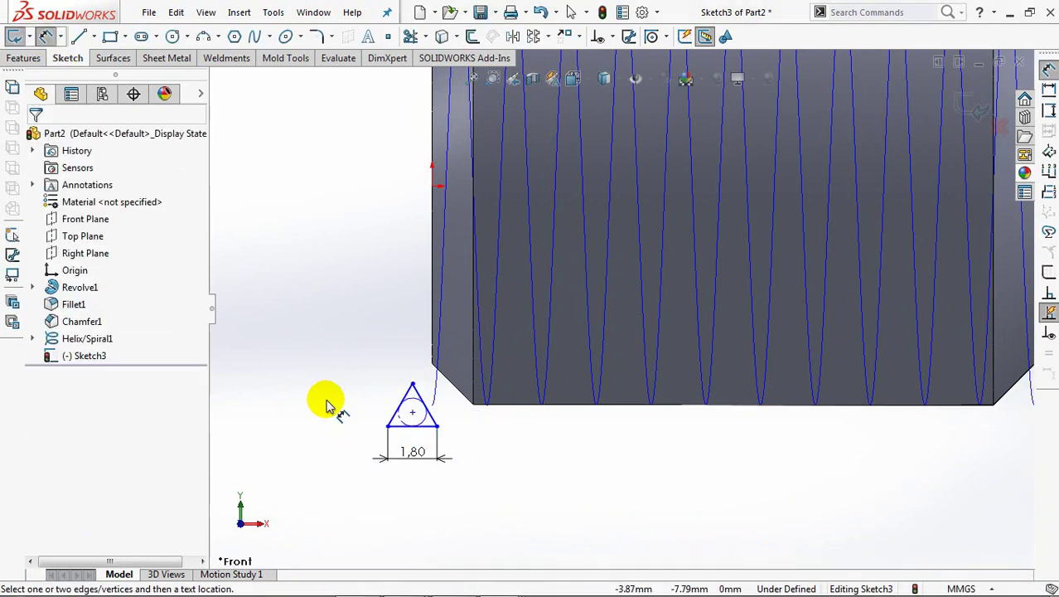
pyautogui.click(412, 386)
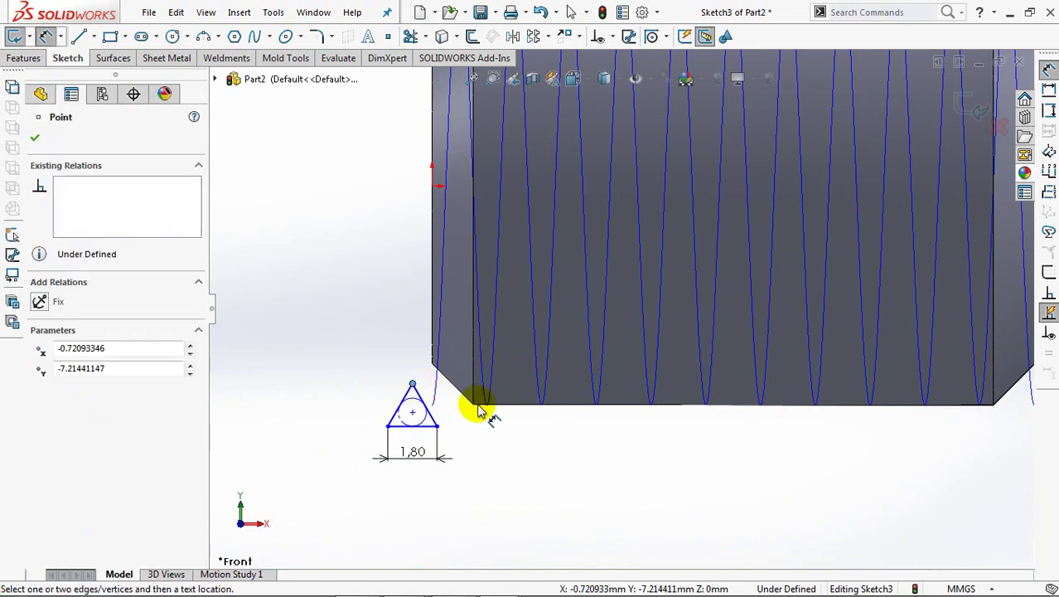
# Dimension the triangle's height to 1.52 mm
pyautogui.click(444, 412)
pyautogui.click(343, 391)
pyautogui.write('1.52')
pyautogui.click(280, 388)
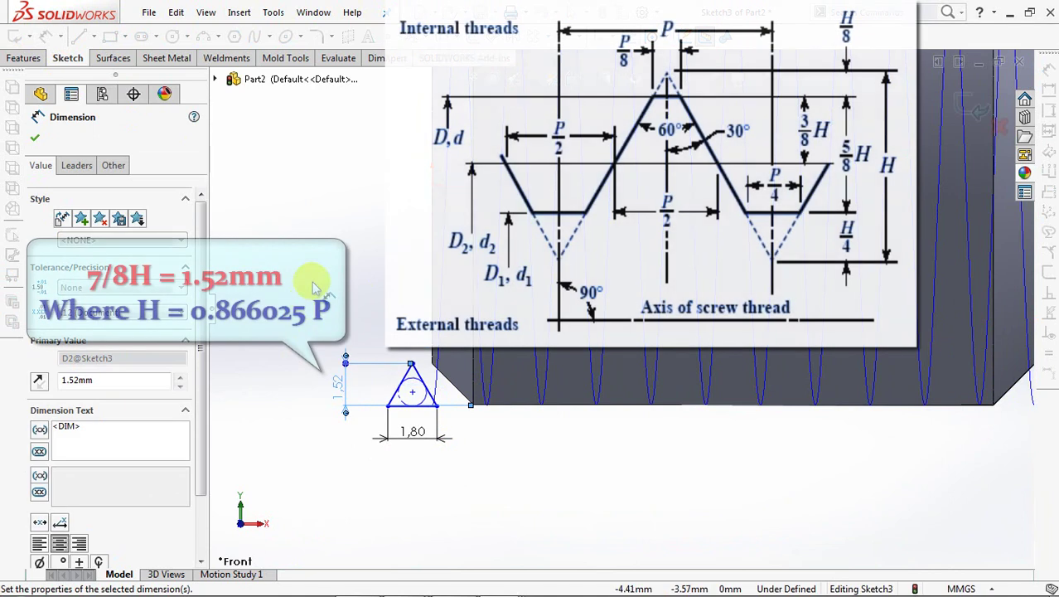
pyautogui.click(350, 269)
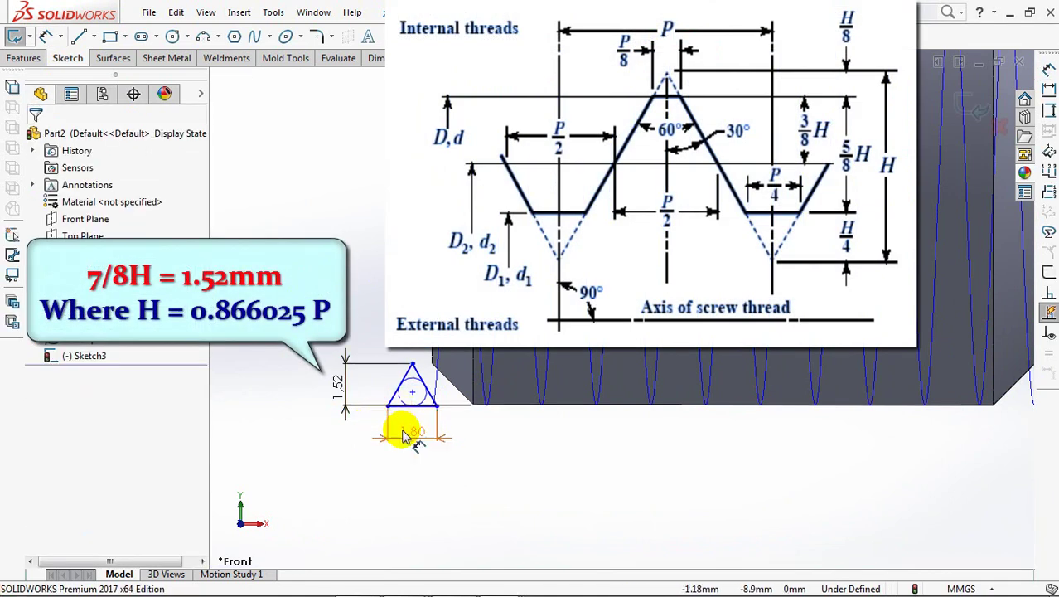
# Make the triangle's bottom edge horizontal
pyautogui.scroll(-2, 594, 325)
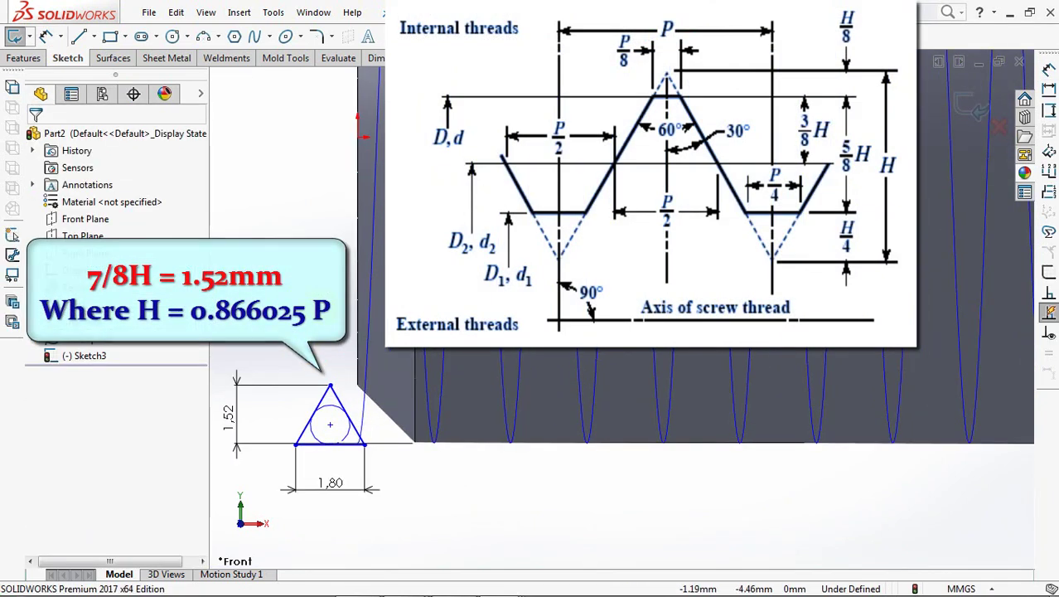
pyautogui.scroll(-1, 381, 315)
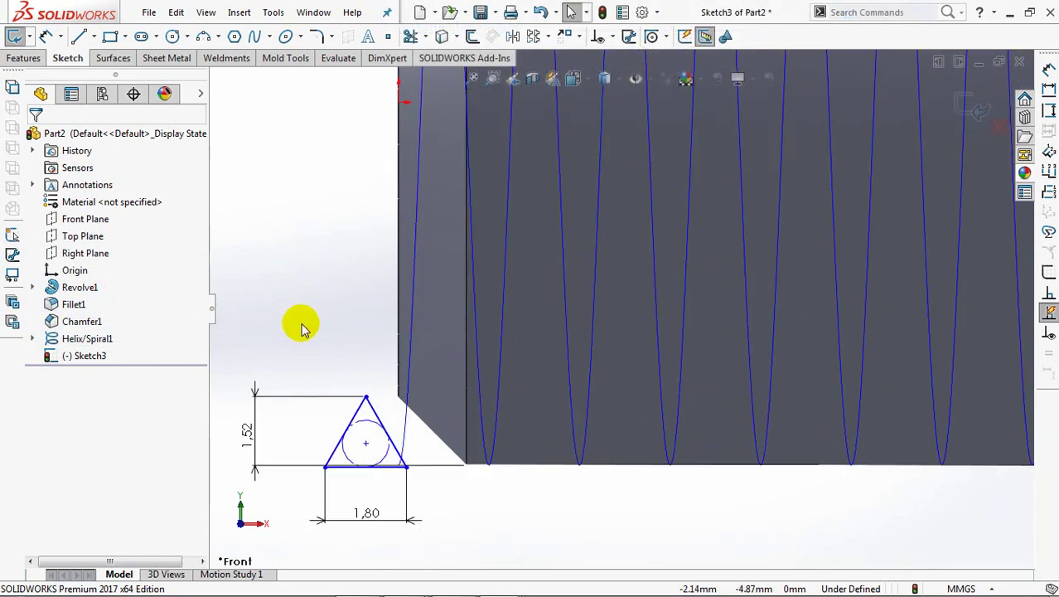
pyautogui.keyDown('ctrl'); pyautogui.moveTo(301, 327); pyautogui.dragTo(413, 276, button='middle'); pyautogui.keyUp('ctrl')
pyautogui.click(462, 425)
pyautogui.click(509, 350)
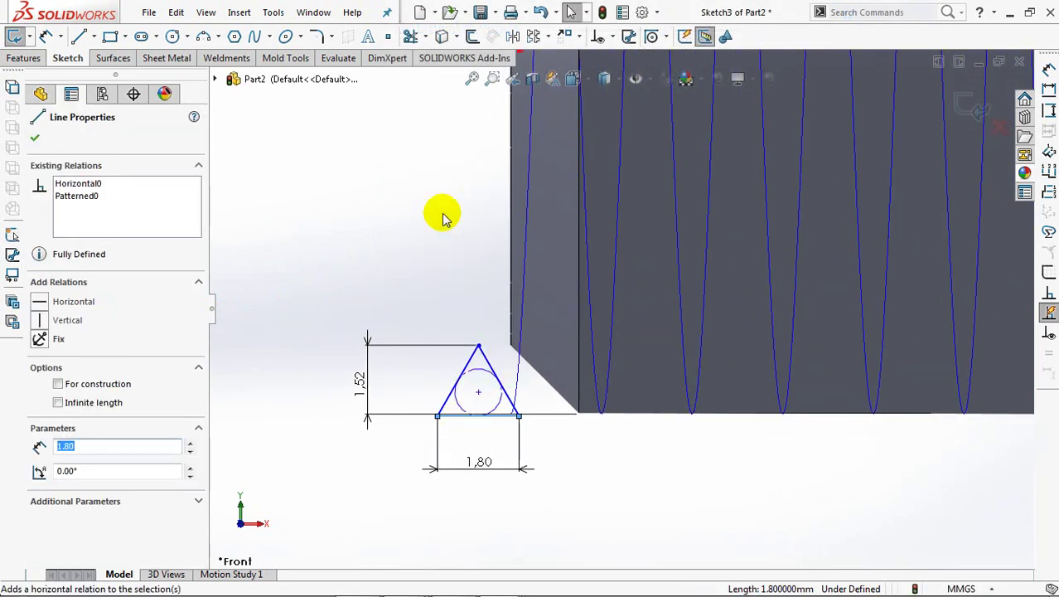
pyautogui.click(442, 218)
# Add a Coincident relation between the triangle's apex and the shank's corner point
pyautogui.click(608, 36)
pyautogui.click(626, 75)
pyautogui.click(493, 358)
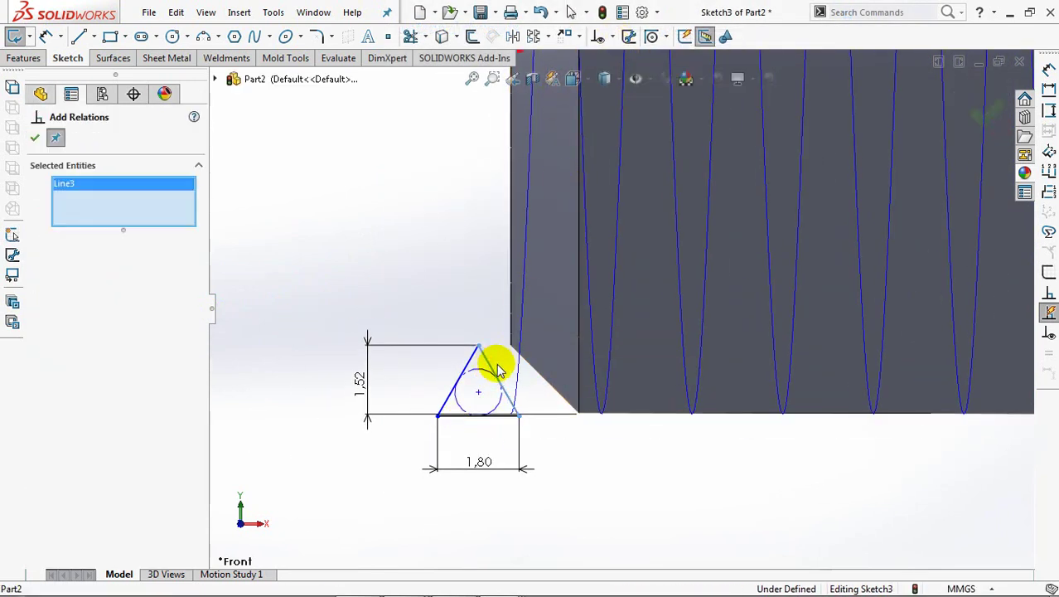
pyautogui.click(511, 345)
pyautogui.click(39, 407)
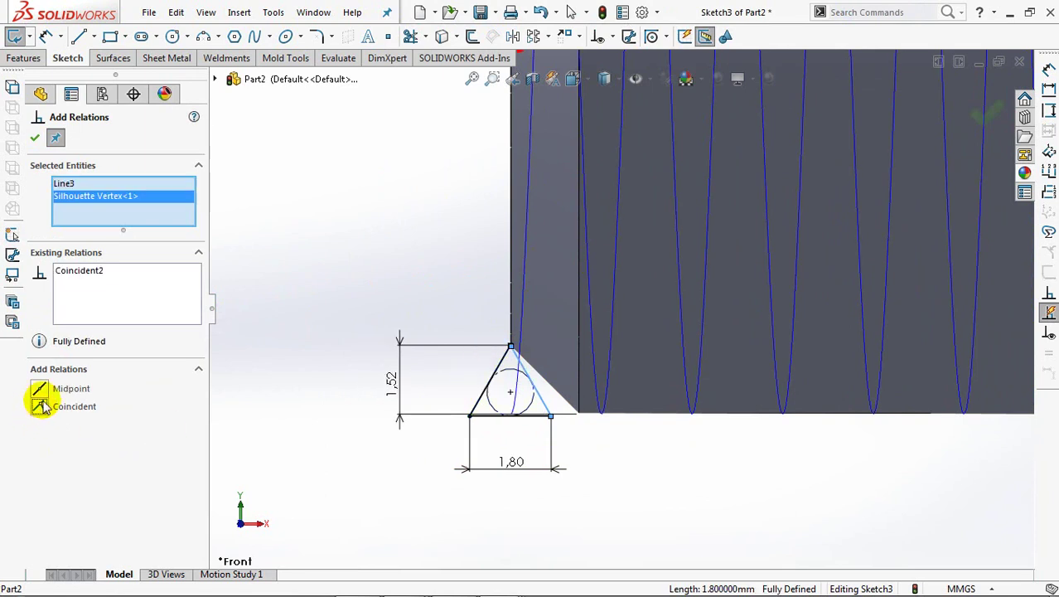
pyautogui.click(35, 143)
pyautogui.keyDown('shift'); pyautogui.moveTo(402, 229); pyautogui.dragTo(401, 305, button='middle'); pyautogui.keyUp('shift')
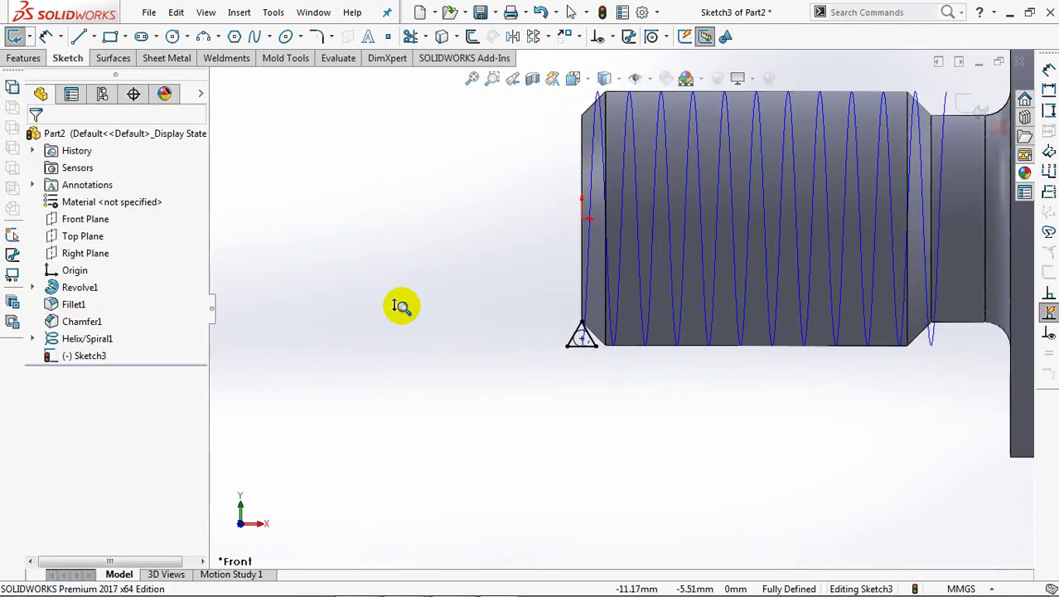
# Exit Sketch3 and swept-cut the triangle profile along Helix/Spiral1
pyautogui.click(974, 104)
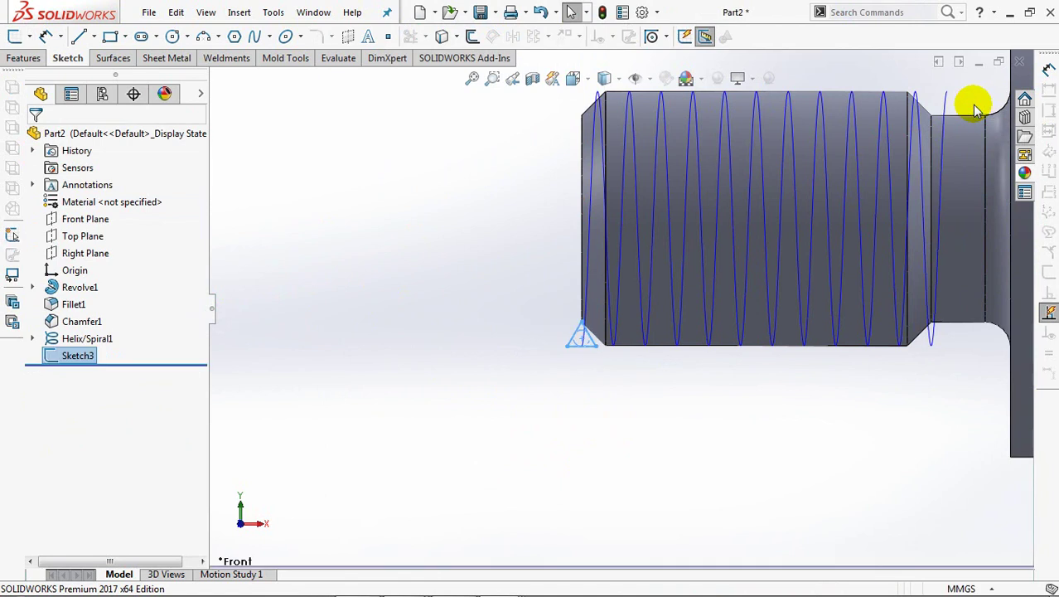
pyautogui.moveTo(664, 405)
pyautogui.mouseDown(button='middle')
pyautogui.moveTo(583, 478)
pyautogui.moveTo(621, 422)
pyautogui.moveTo(541, 448)
pyautogui.mouseUp(button='middle')
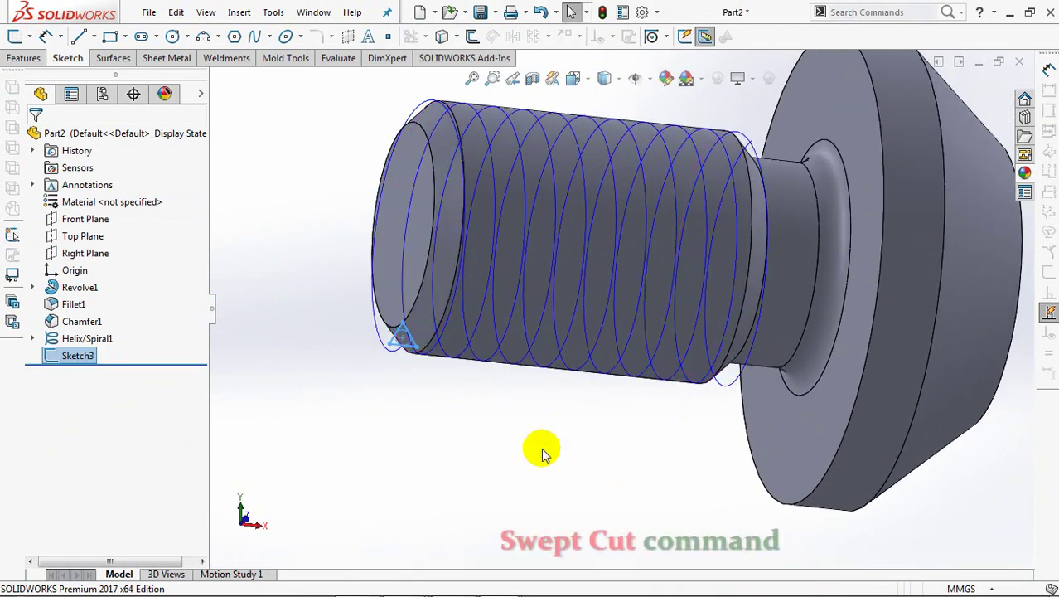
pyautogui.click(24, 59)
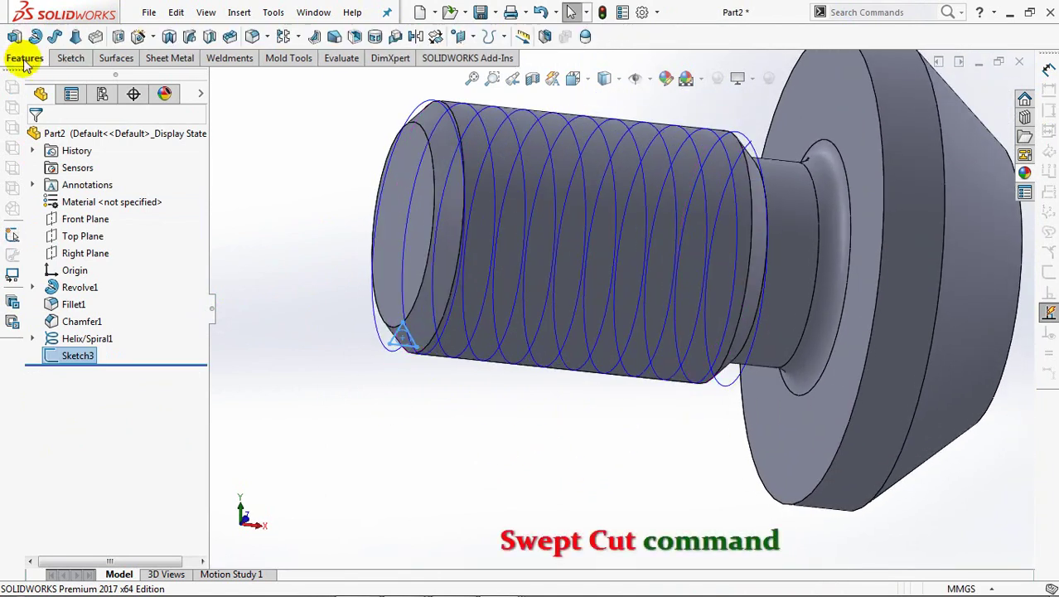
pyautogui.click(189, 38)
pyautogui.click(373, 320)
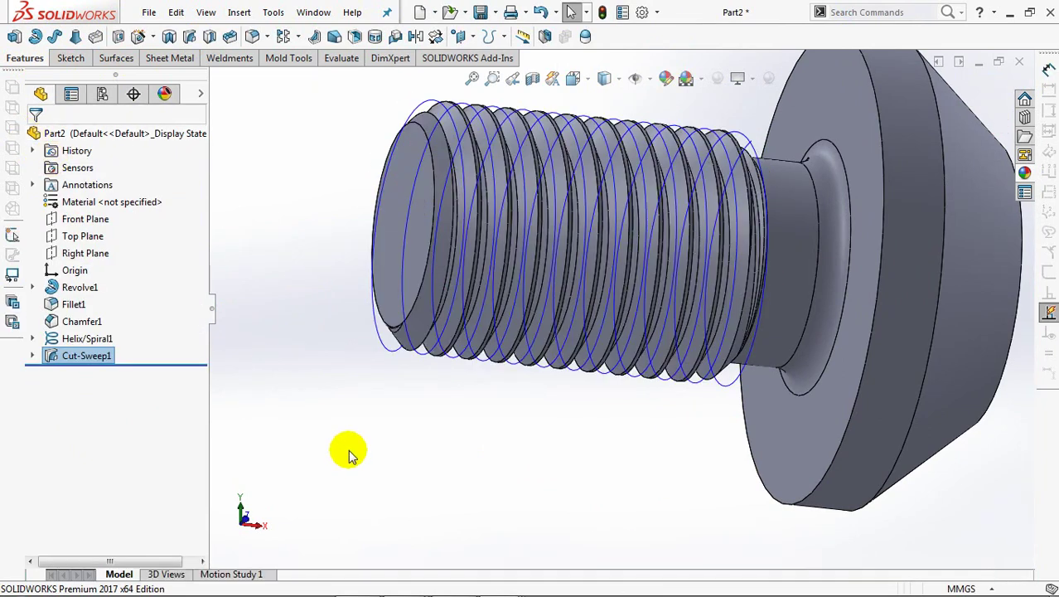
# Hide the helix curve and view the threaded bolt from the front
pyautogui.click(378, 343)
pyautogui.click(454, 300)
pyautogui.moveTo(430, 425)
pyautogui.mouseDown(button='middle')
pyautogui.moveTo(395, 436)
pyautogui.moveTo(427, 479)
pyautogui.moveTo(563, 465)
pyautogui.moveTo(552, 485)
pyautogui.moveTo(422, 479)
pyautogui.mouseUp(button='middle')
pyautogui.hotkey('ctrl', '1')
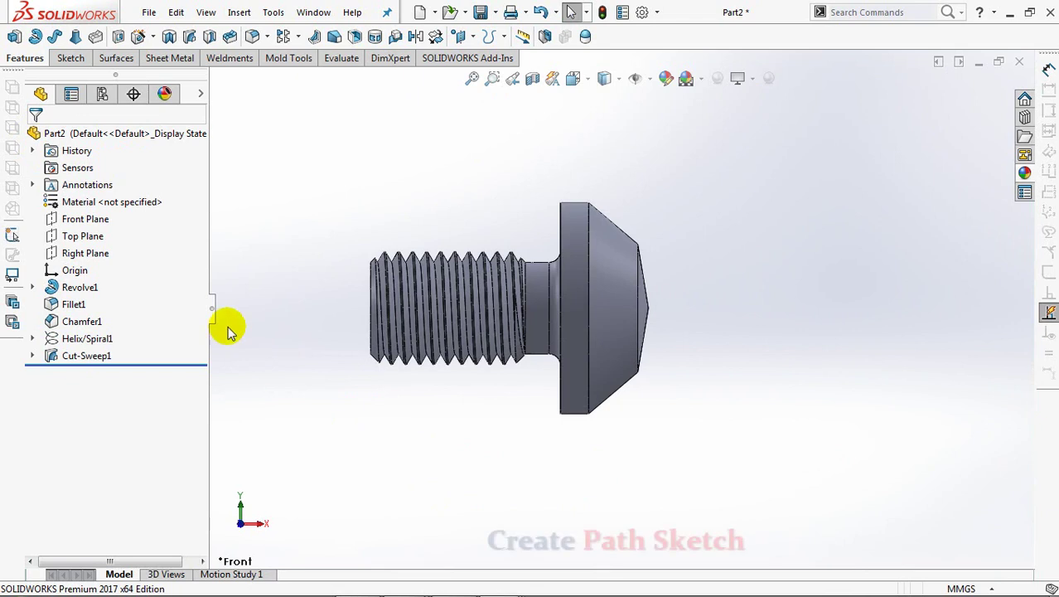
# In a Front Plane sketch, convert Sketch1's inner circle into the 47.5 mm ring path, then hide Sketch1
pyautogui.click(85, 219)
pyautogui.click(86, 199)
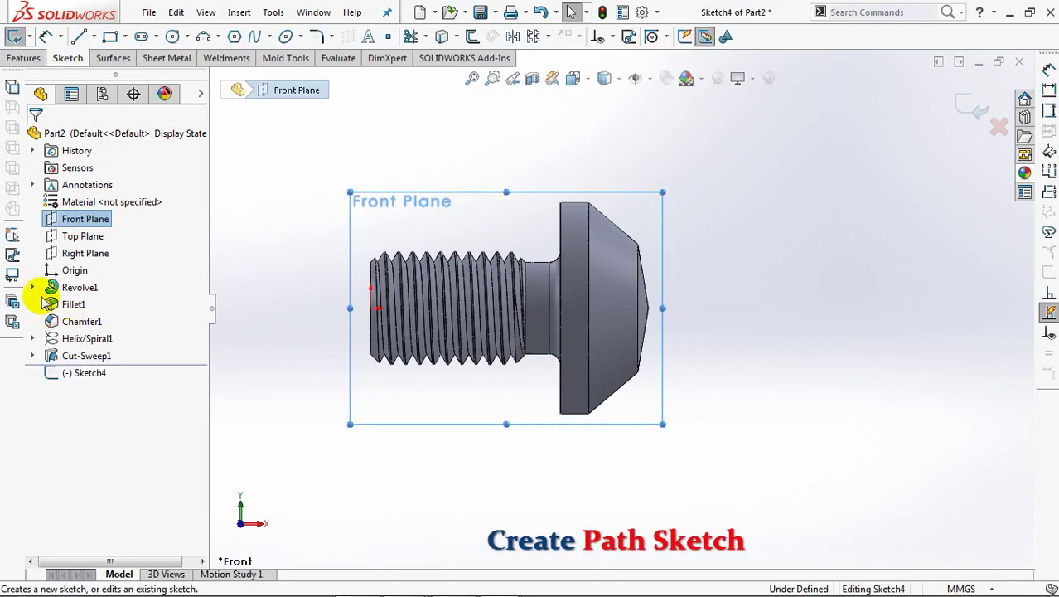
pyautogui.click(32, 288)
pyautogui.click(87, 305)
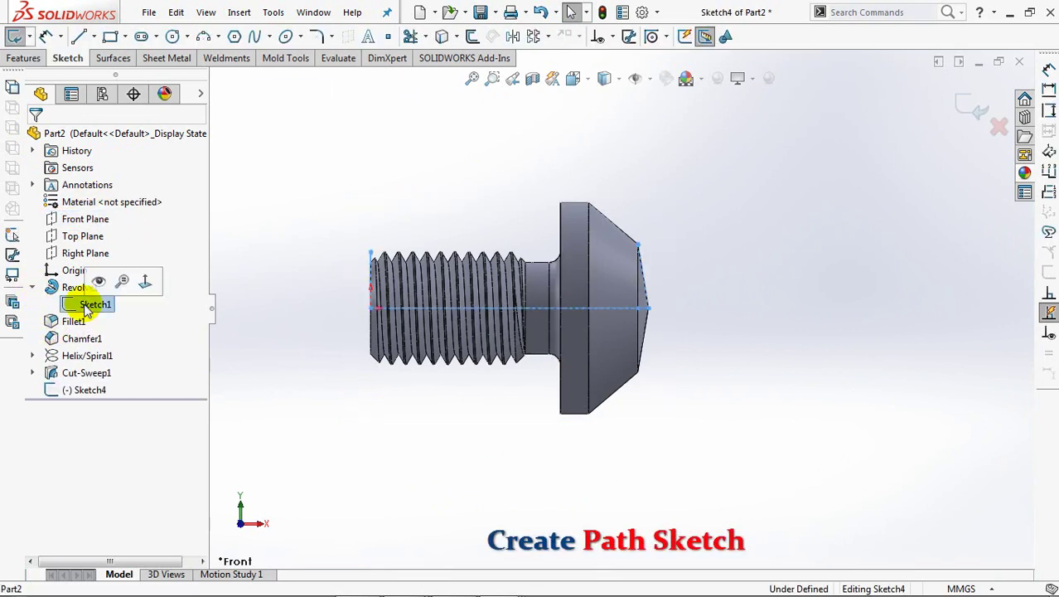
pyautogui.click(98, 281)
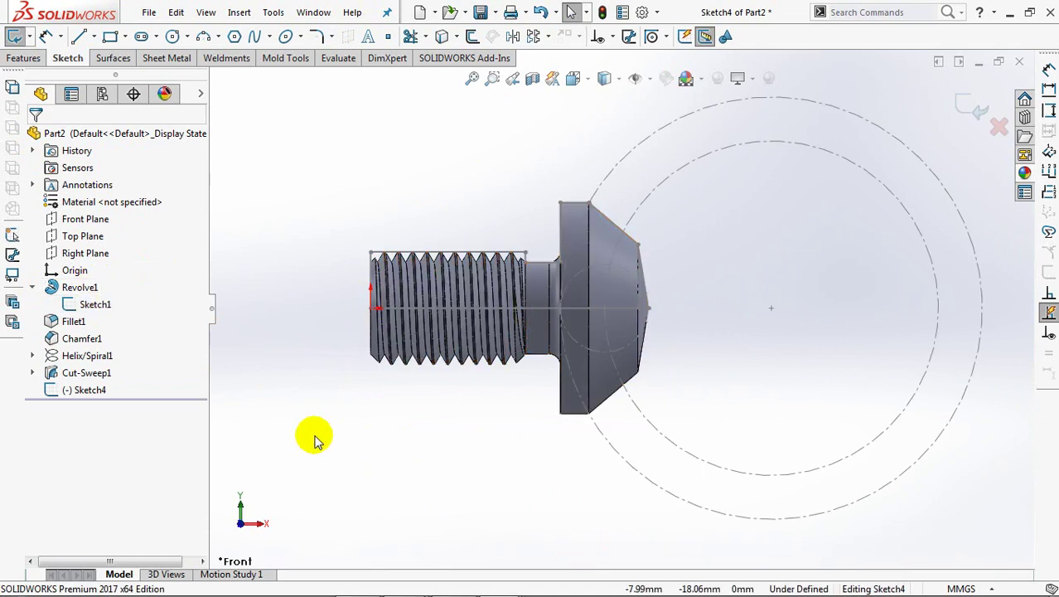
pyautogui.click(718, 157)
pyautogui.click(442, 37)
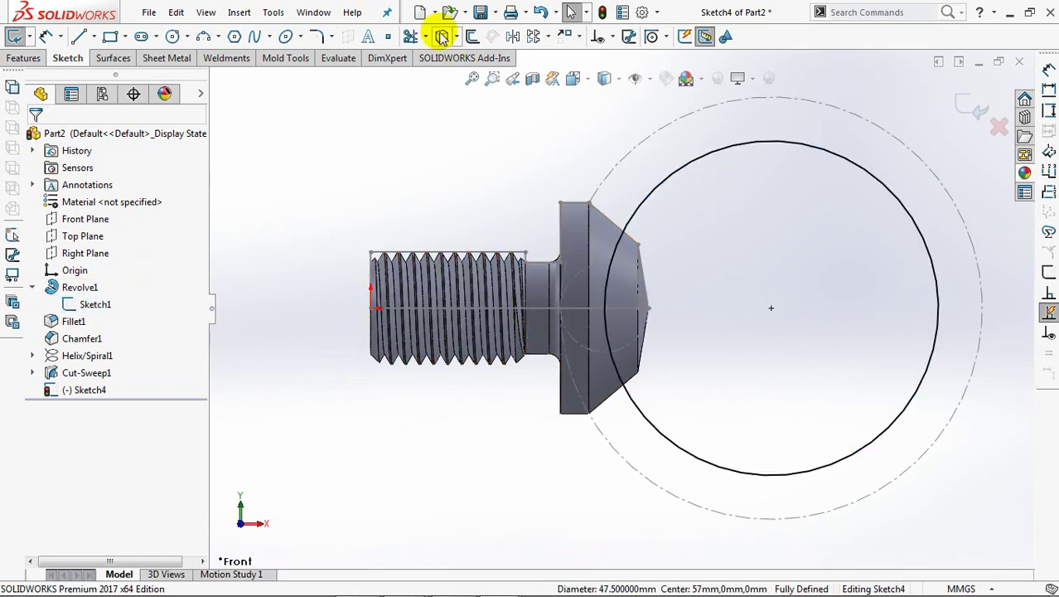
pyautogui.click(972, 105)
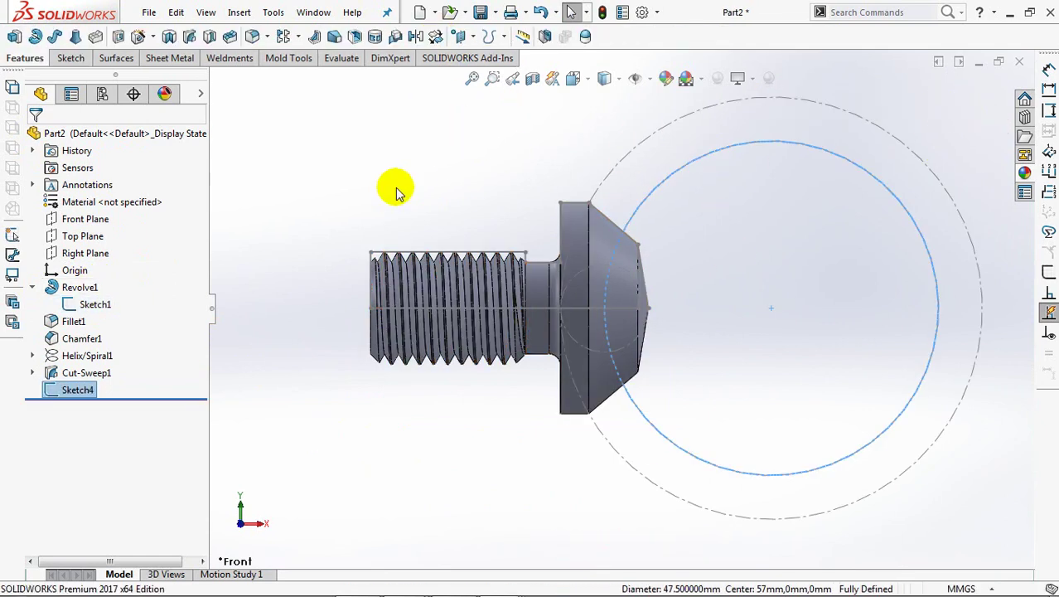
pyautogui.click(99, 281)
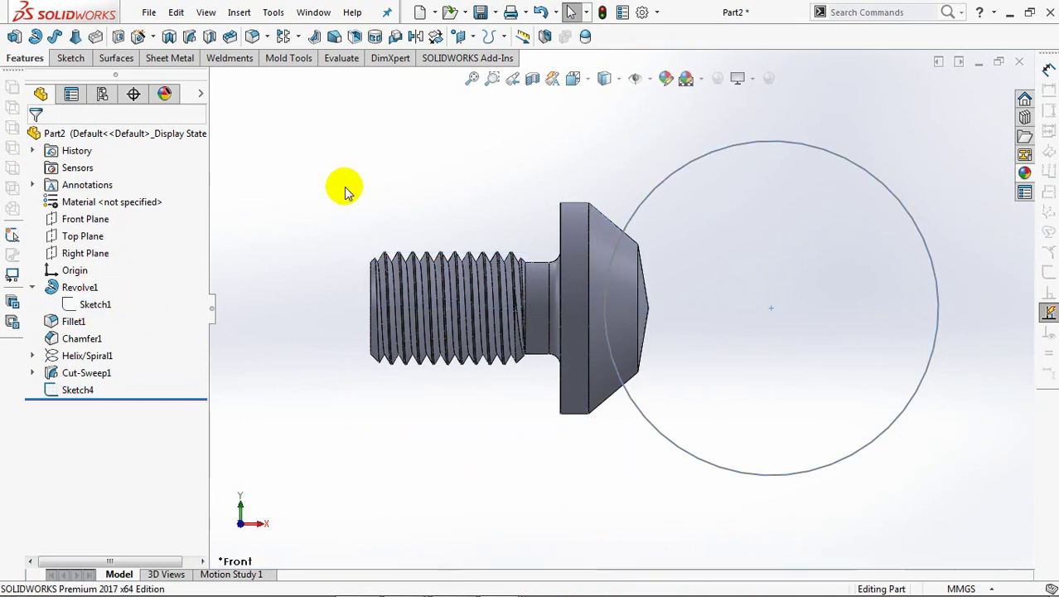
pyautogui.moveTo(406, 168); pyautogui.dragTo(373, 235, button='middle')
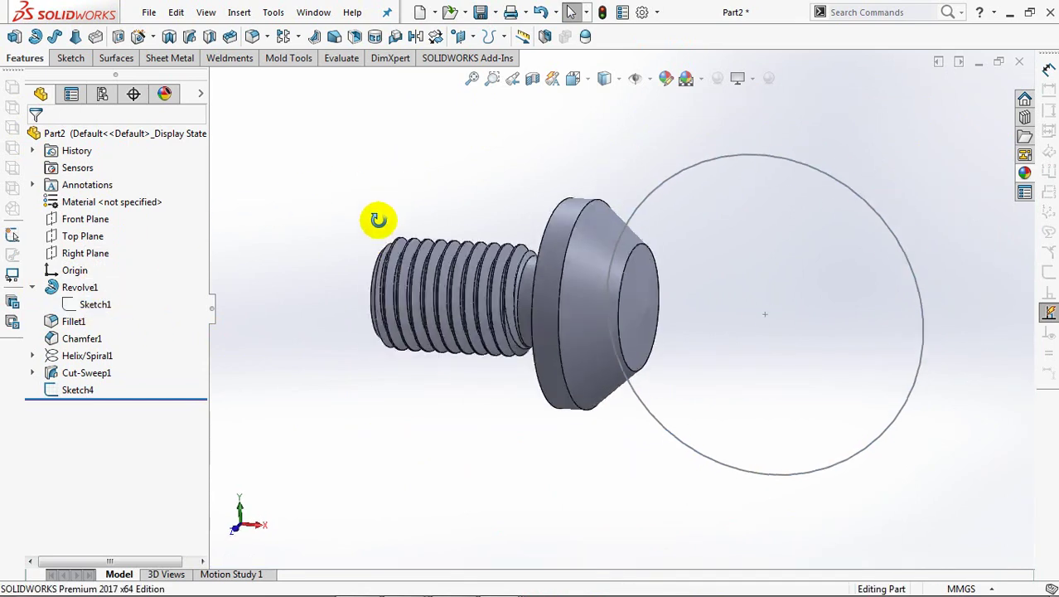
# Sweep a 12.5 mm circular profile along the Sketch4 circle to form the ring
pyautogui.click(56, 37)
pyautogui.click(58, 195)
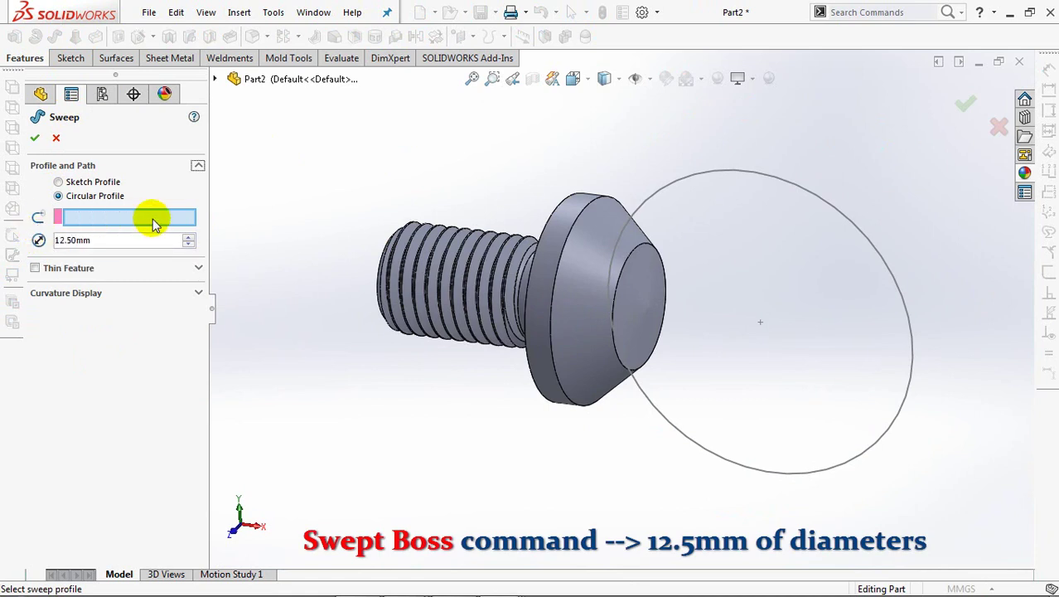
pyautogui.click(719, 173)
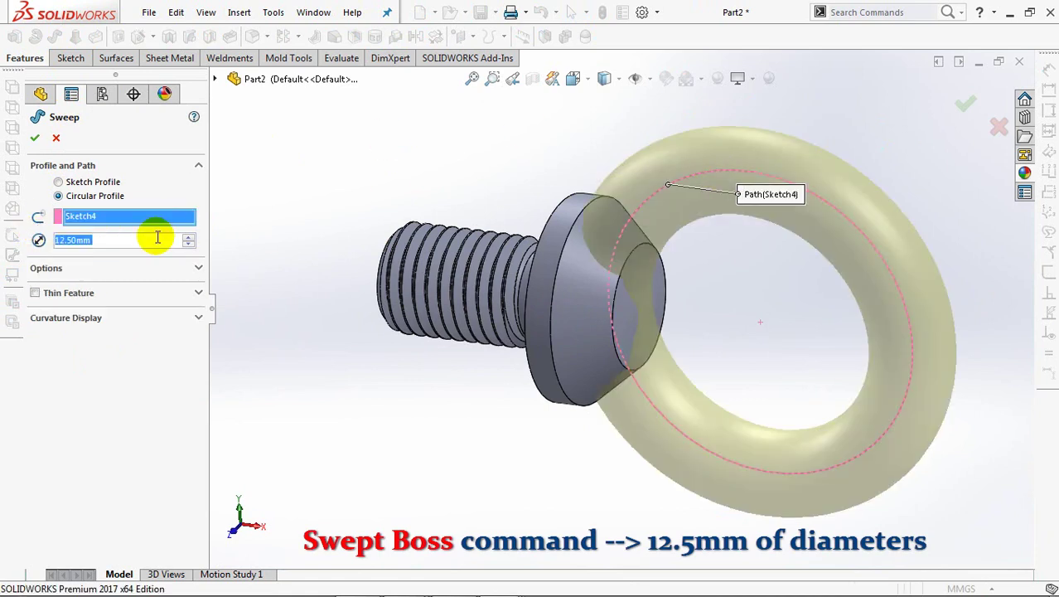
pyautogui.click(114, 271)
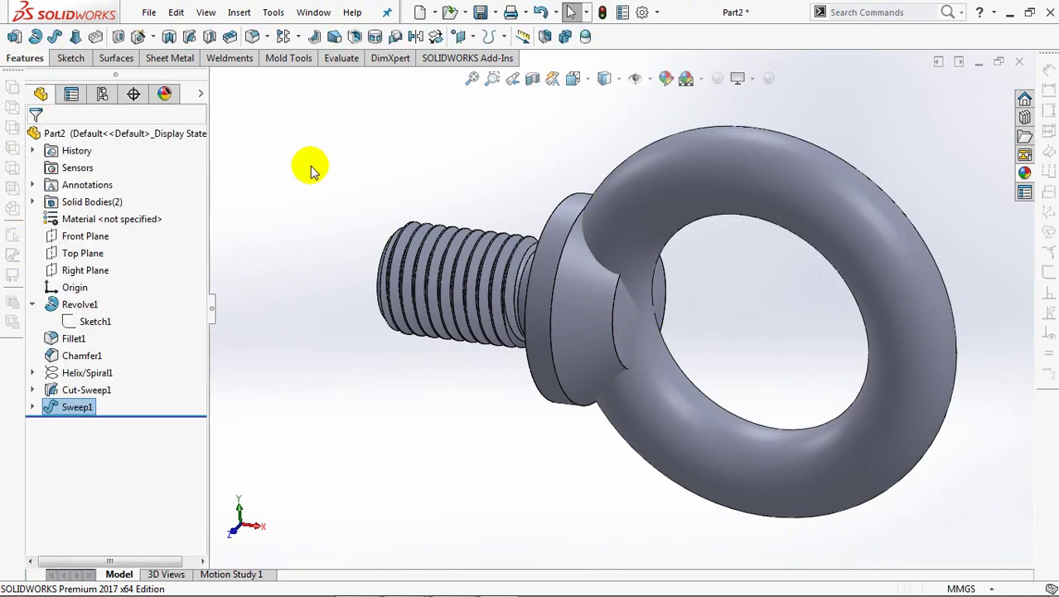
# Combine Cut-Sweep1 and Sweep1 with Add, previewing the merged eye bolt
pyautogui.click(566, 37)
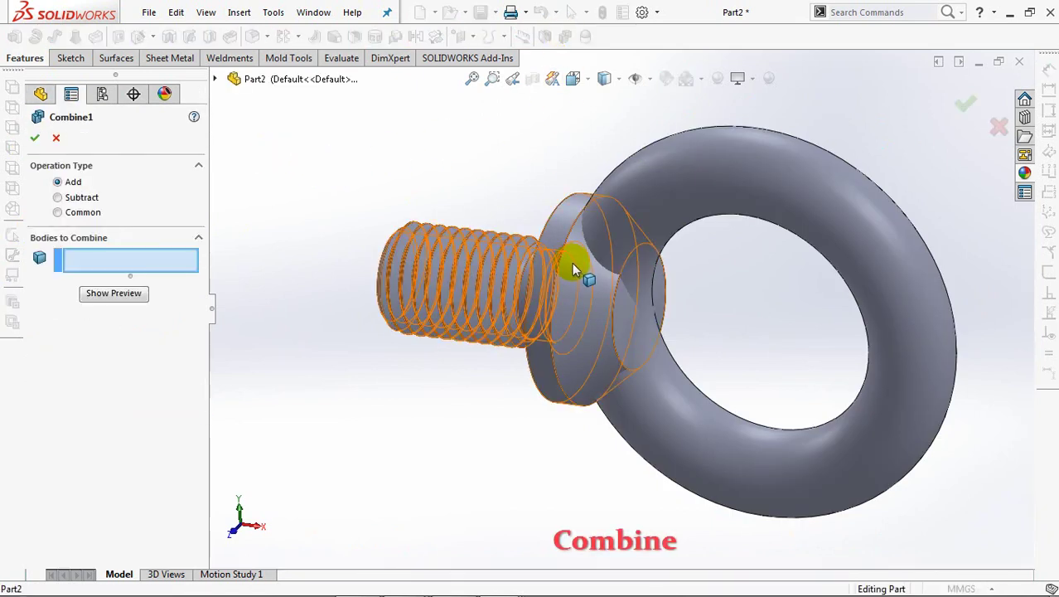
pyautogui.click(567, 271)
pyautogui.click(116, 308)
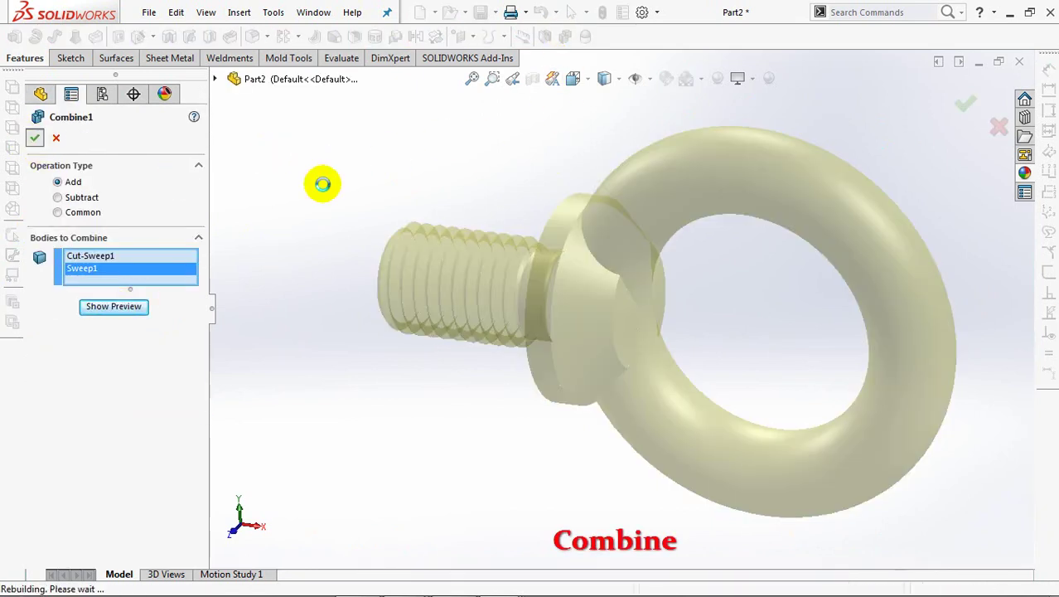
pyautogui.moveTo(420, 307)
pyautogui.mouseDown(button='middle')
pyautogui.moveTo(643, 383)
pyautogui.moveTo(575, 479)
pyautogui.moveTo(643, 300)
pyautogui.moveTo(560, 373)
pyautogui.moveTo(531, 385)
pyautogui.moveTo(558, 321)
pyautogui.mouseUp(button='middle')
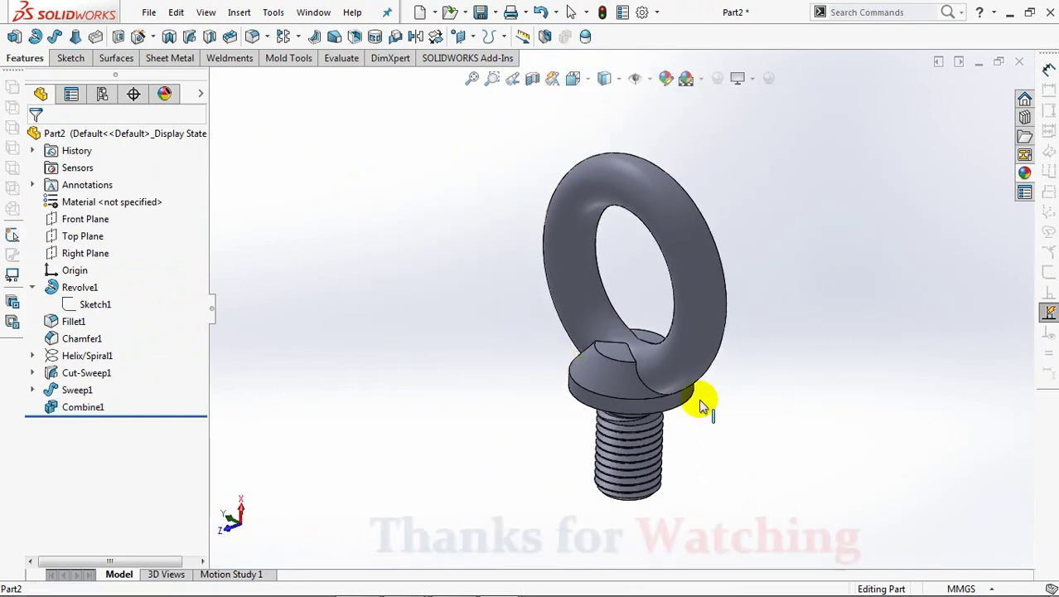
pyautogui.moveTo(701, 407); pyautogui.dragTo(784, 385, button='middle')
pyautogui.hotkey('ctrl', '1')
pyautogui.hotkey('ctrl', '7')
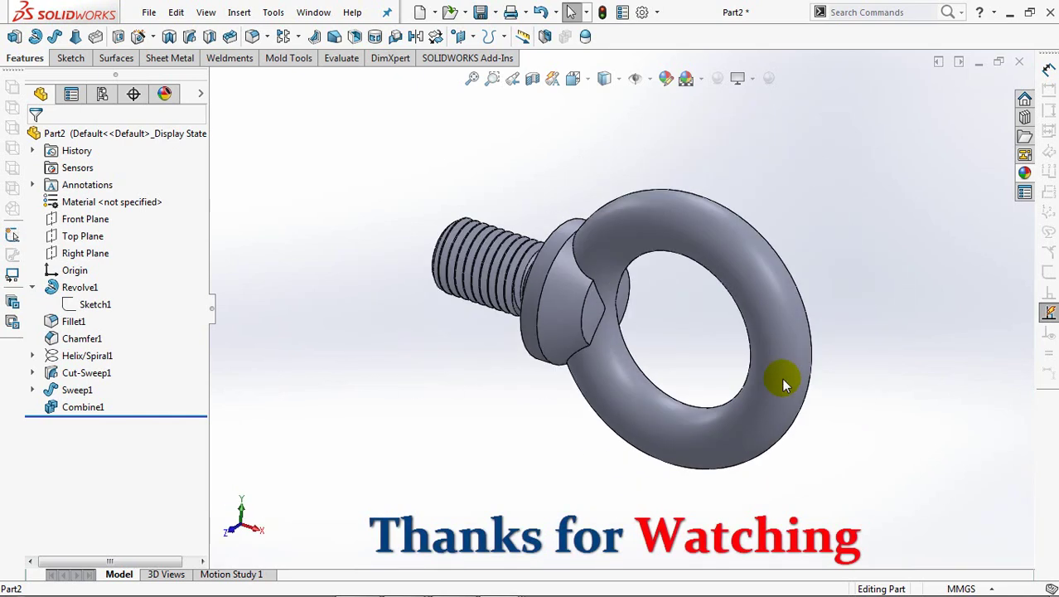
pyautogui.hotkey('ctrl', '1')
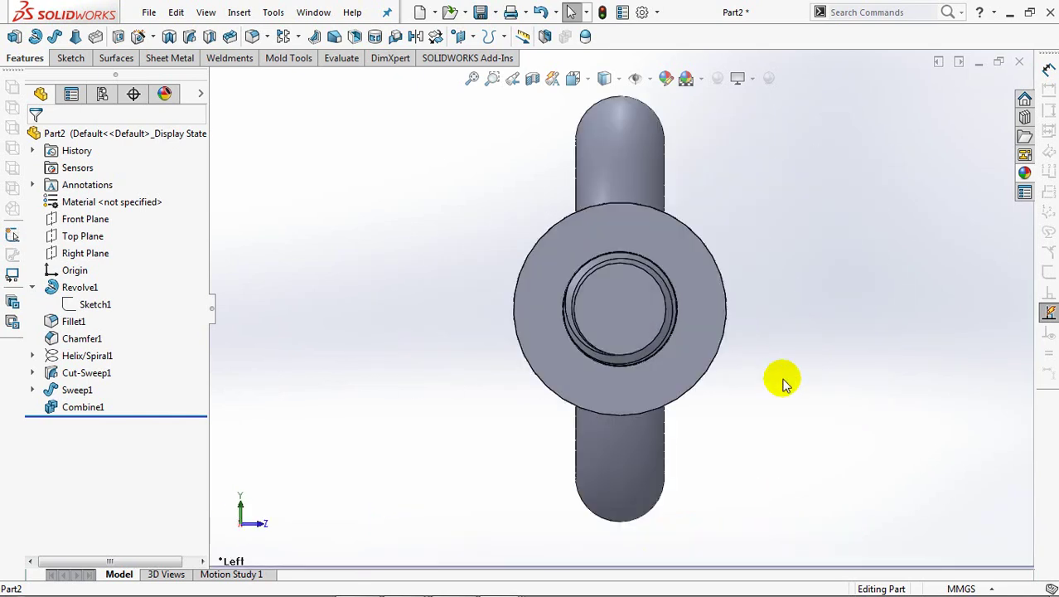
pyautogui.moveTo(430, 426)
pyautogui.mouseDown(button='middle')
pyautogui.moveTo(634, 450)
pyautogui.moveTo(654, 419)
pyautogui.moveTo(574, 426)
pyautogui.mouseUp(button='middle')
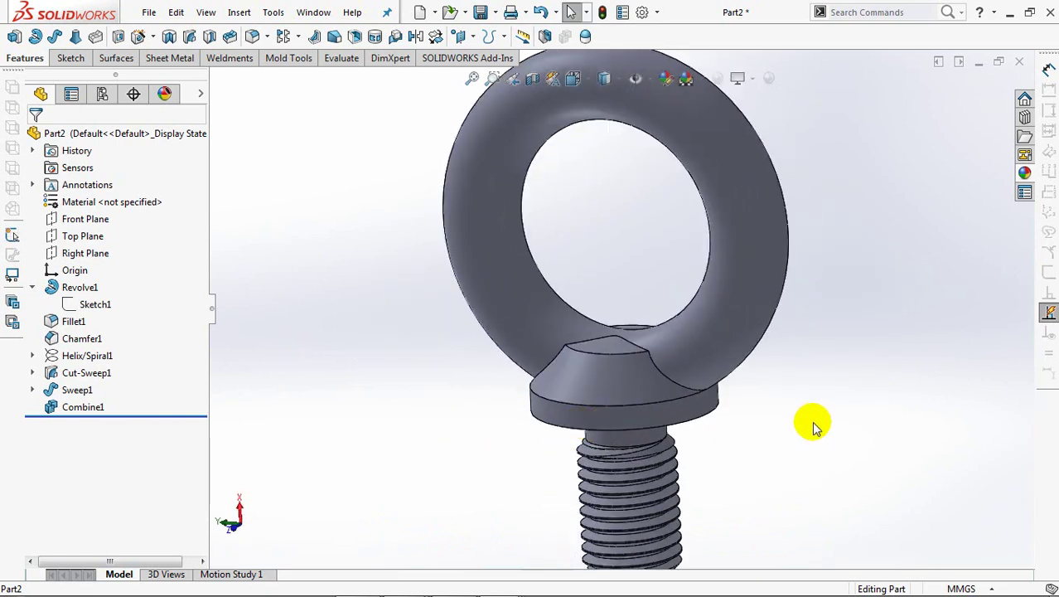